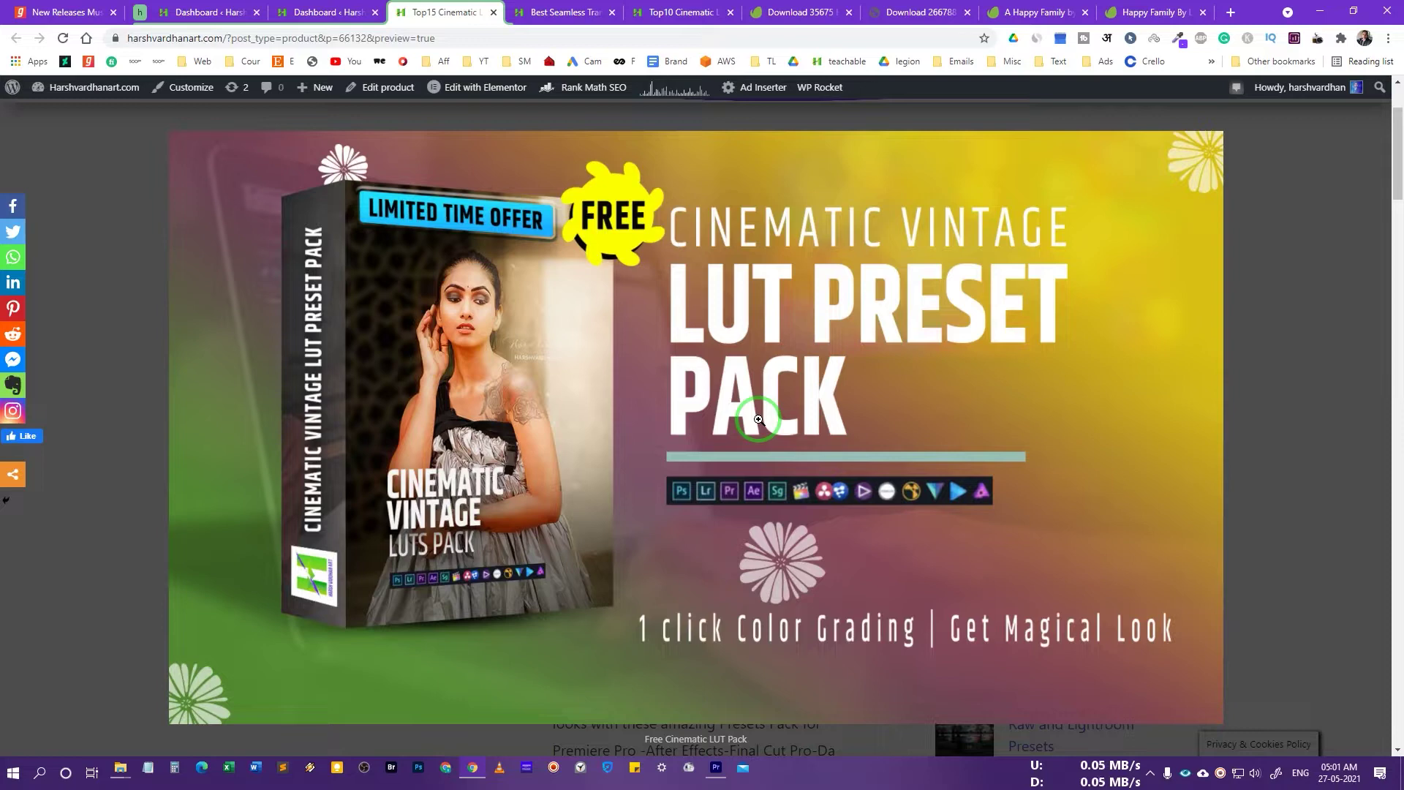
Step: Review the Top15 Cinematic LUT Pack-Vintage product page, from the cover image down to the price and feature list
click(759, 419)
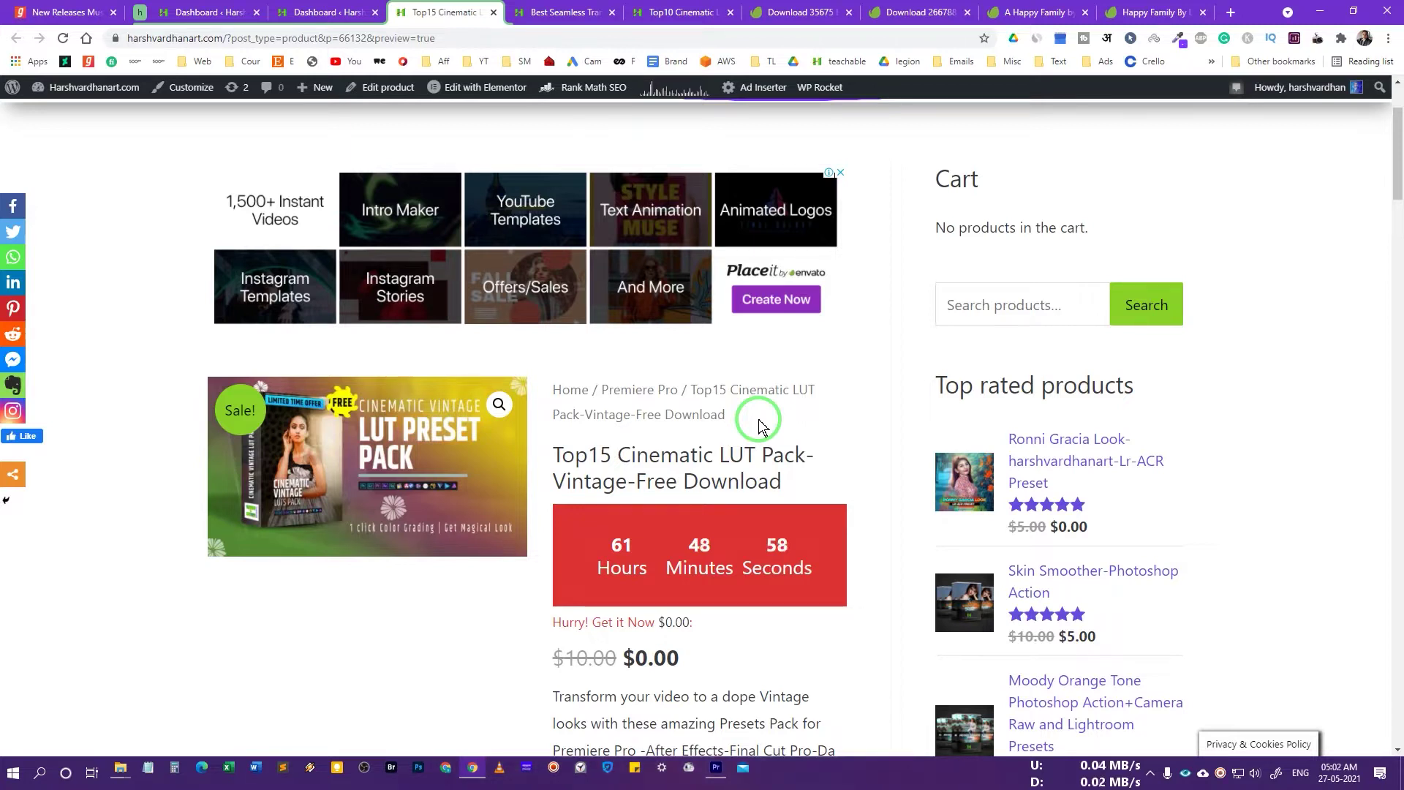
scroll(625, 369, down, 2)
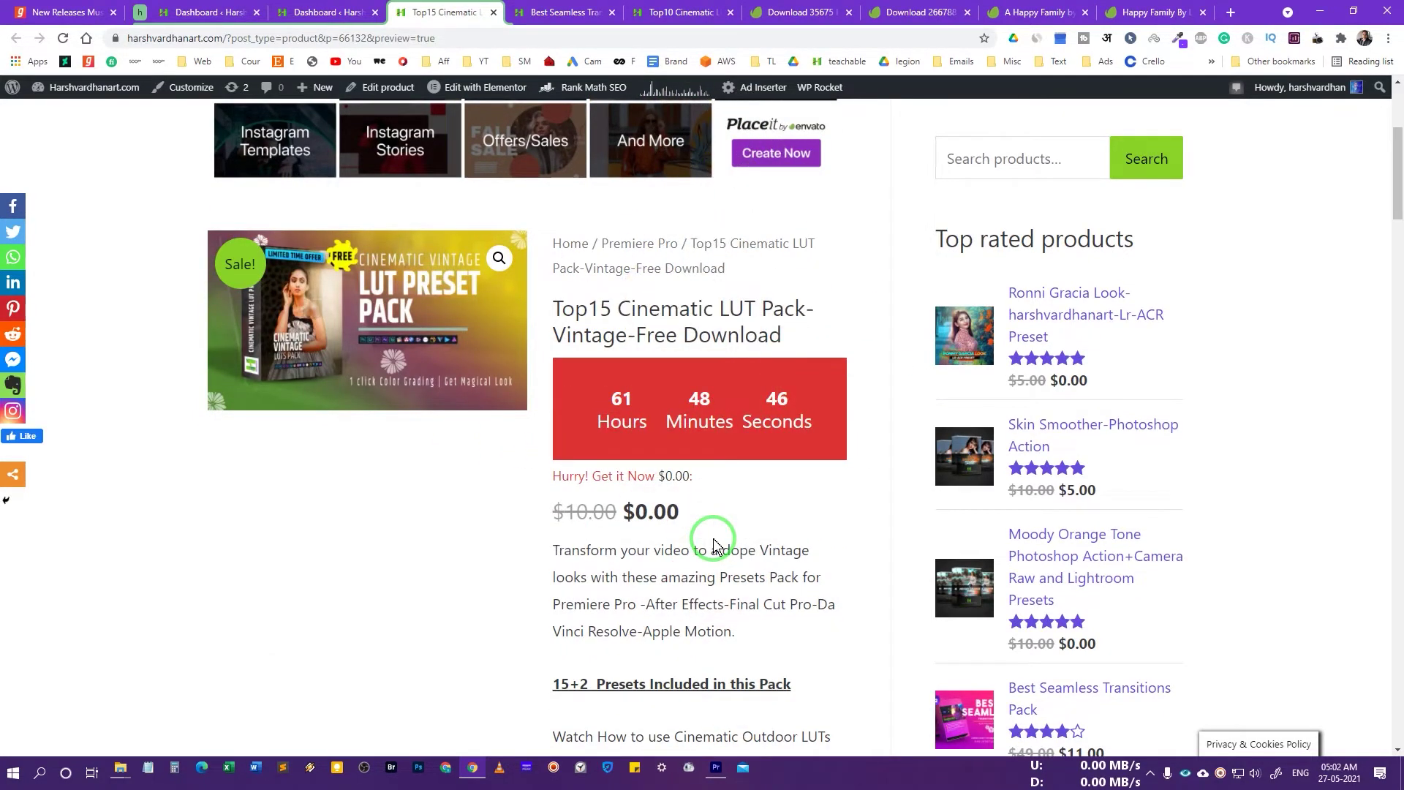
scroll(714, 545, down, 5)
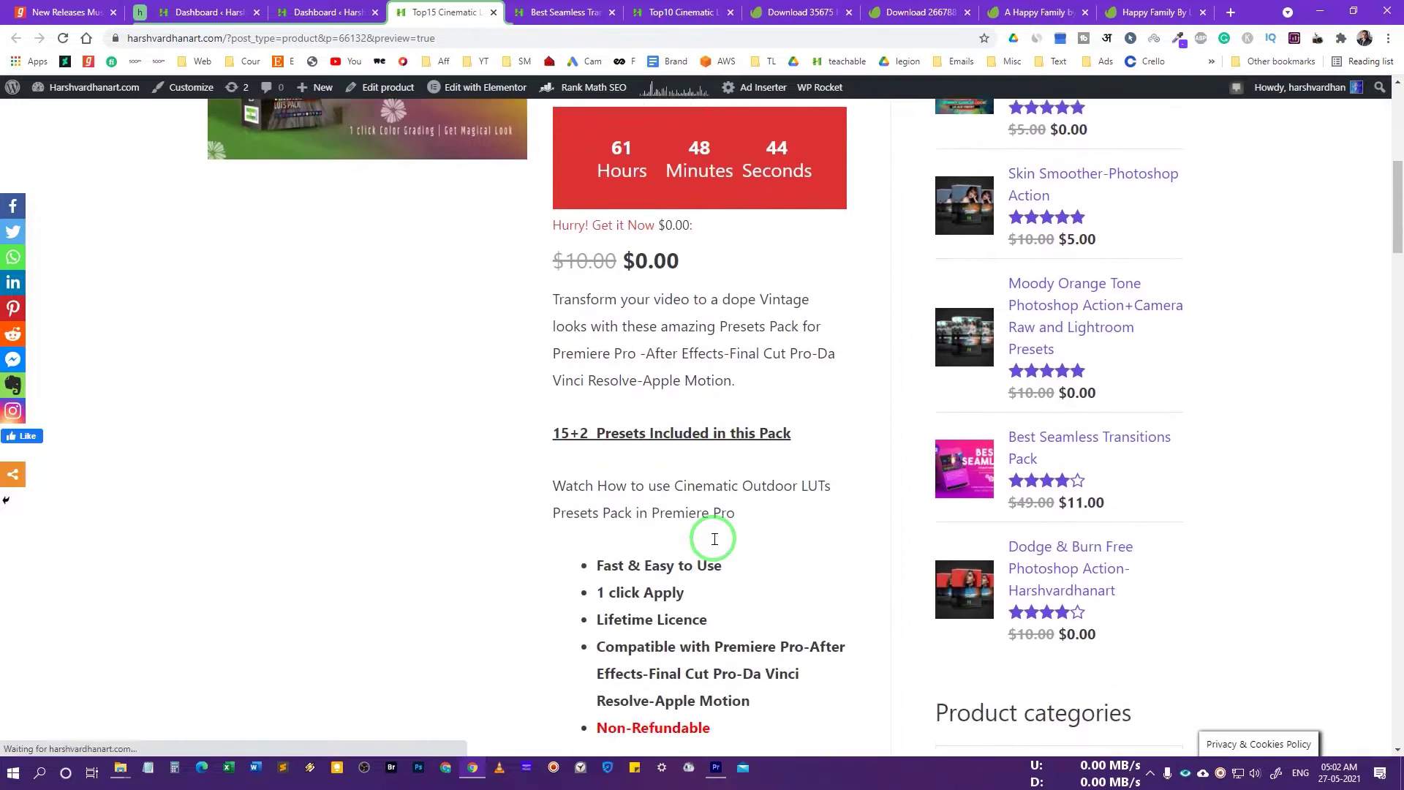
key(Home)
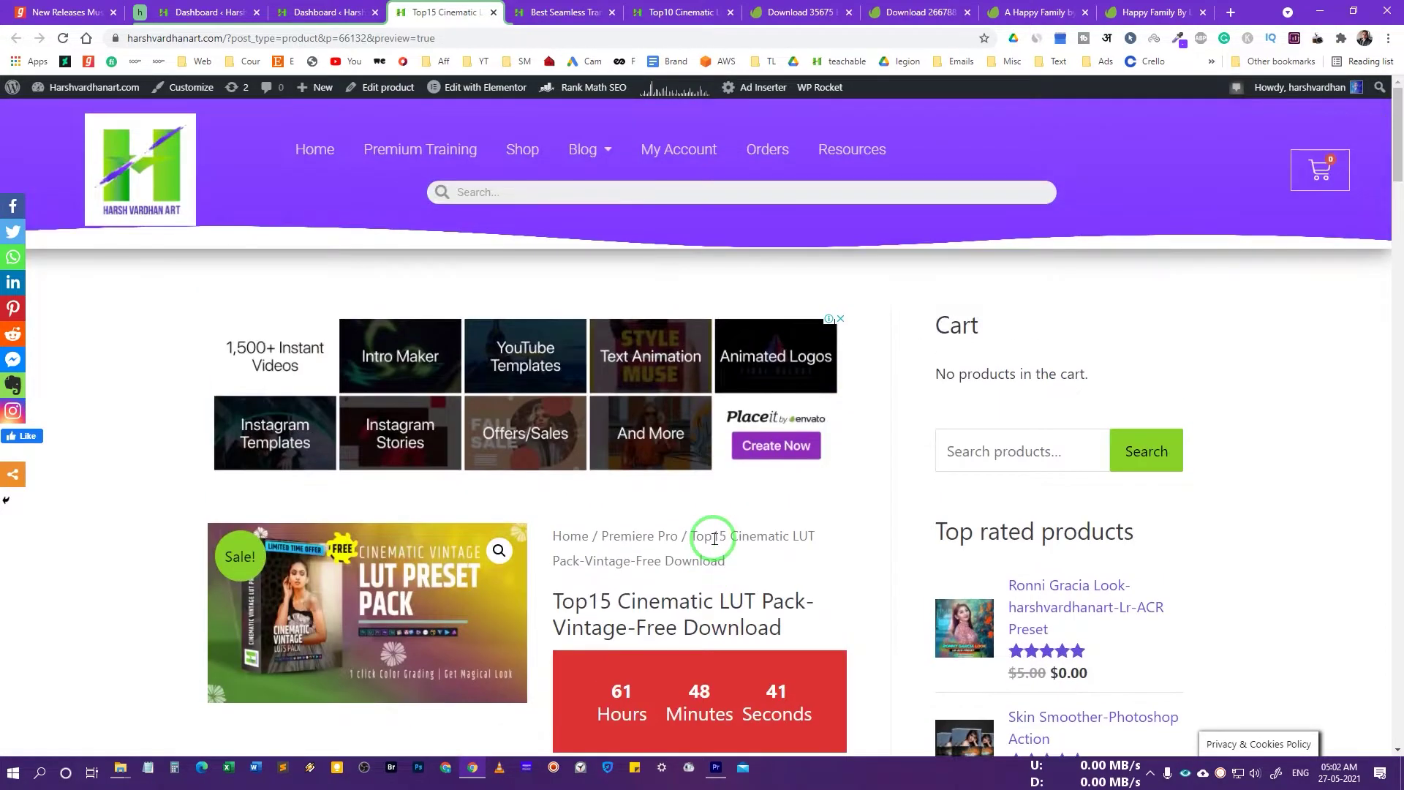
scroll(713, 539, down, 4)
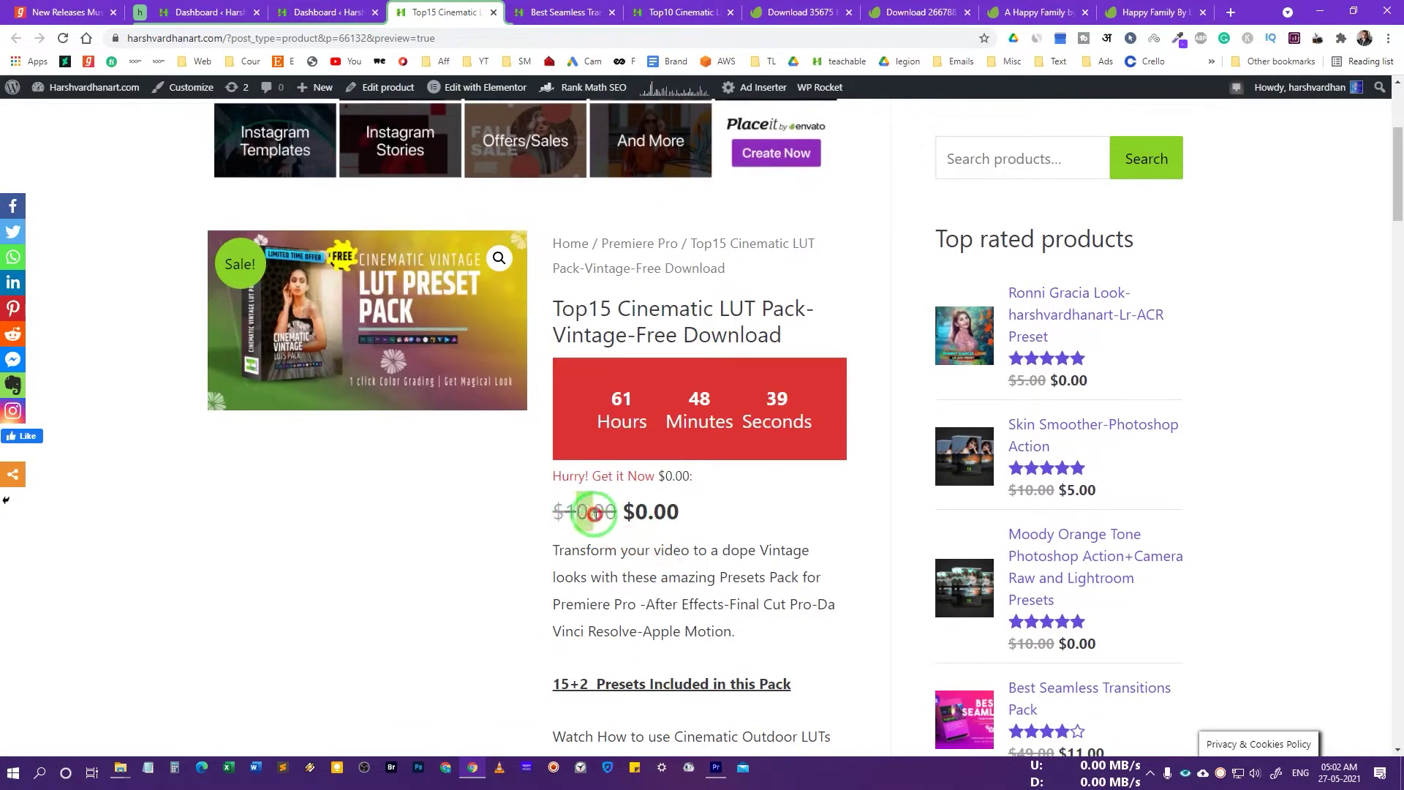
scroll(594, 514, down, 5)
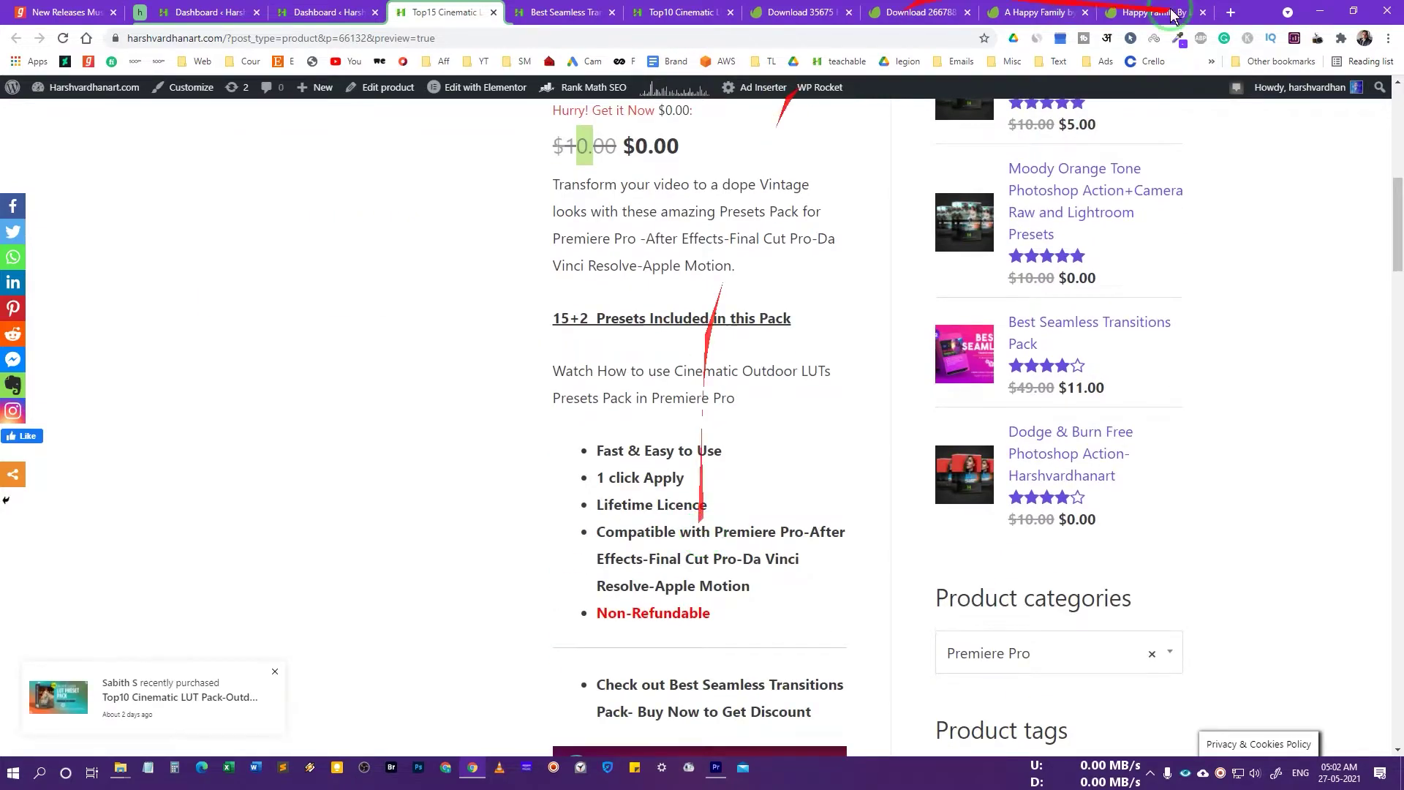
Step: Switch to File Explorer's Top 15 Cinematic Vintage LUT Pack folder and look at the extraction options for its zip archive
key(alt+Tab)
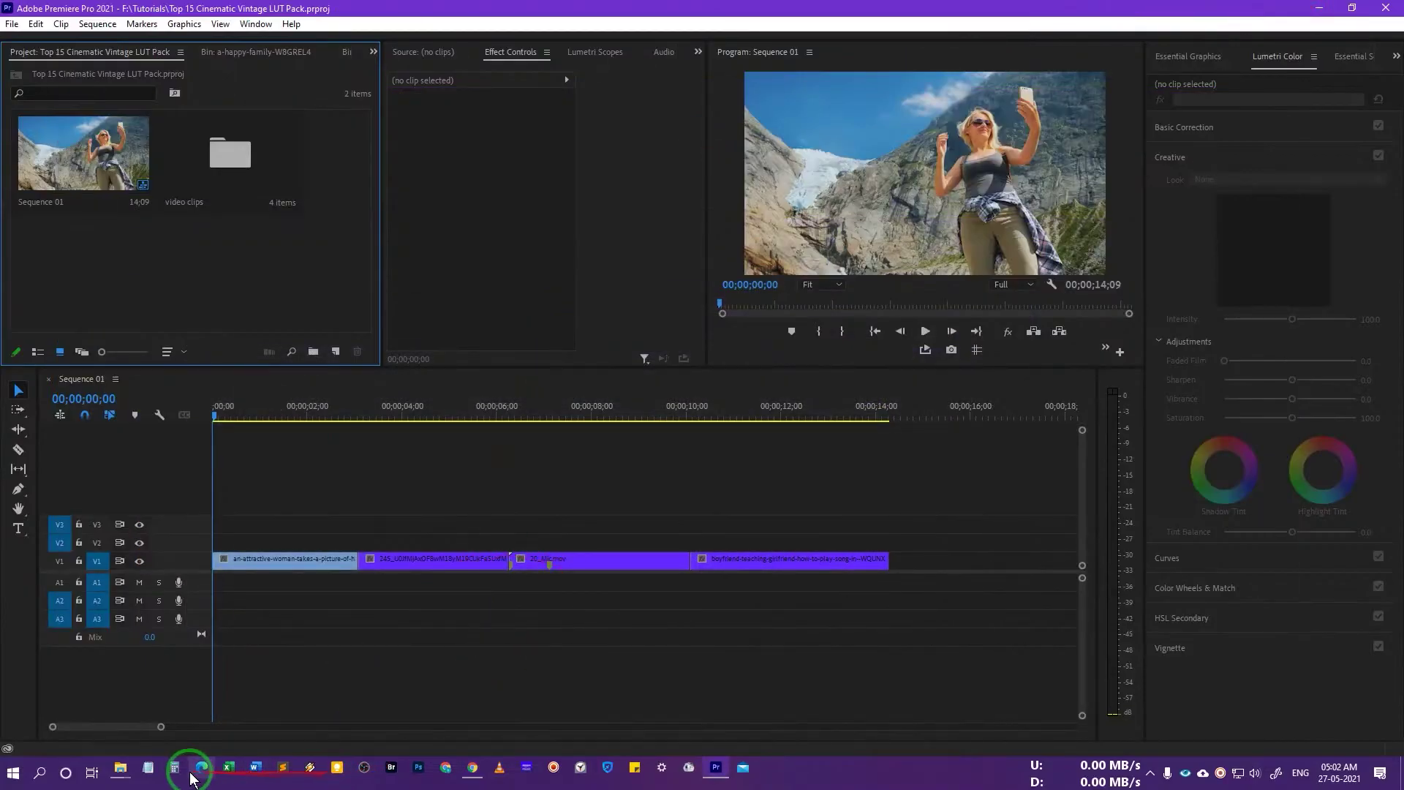
click(121, 771)
click(229, 714)
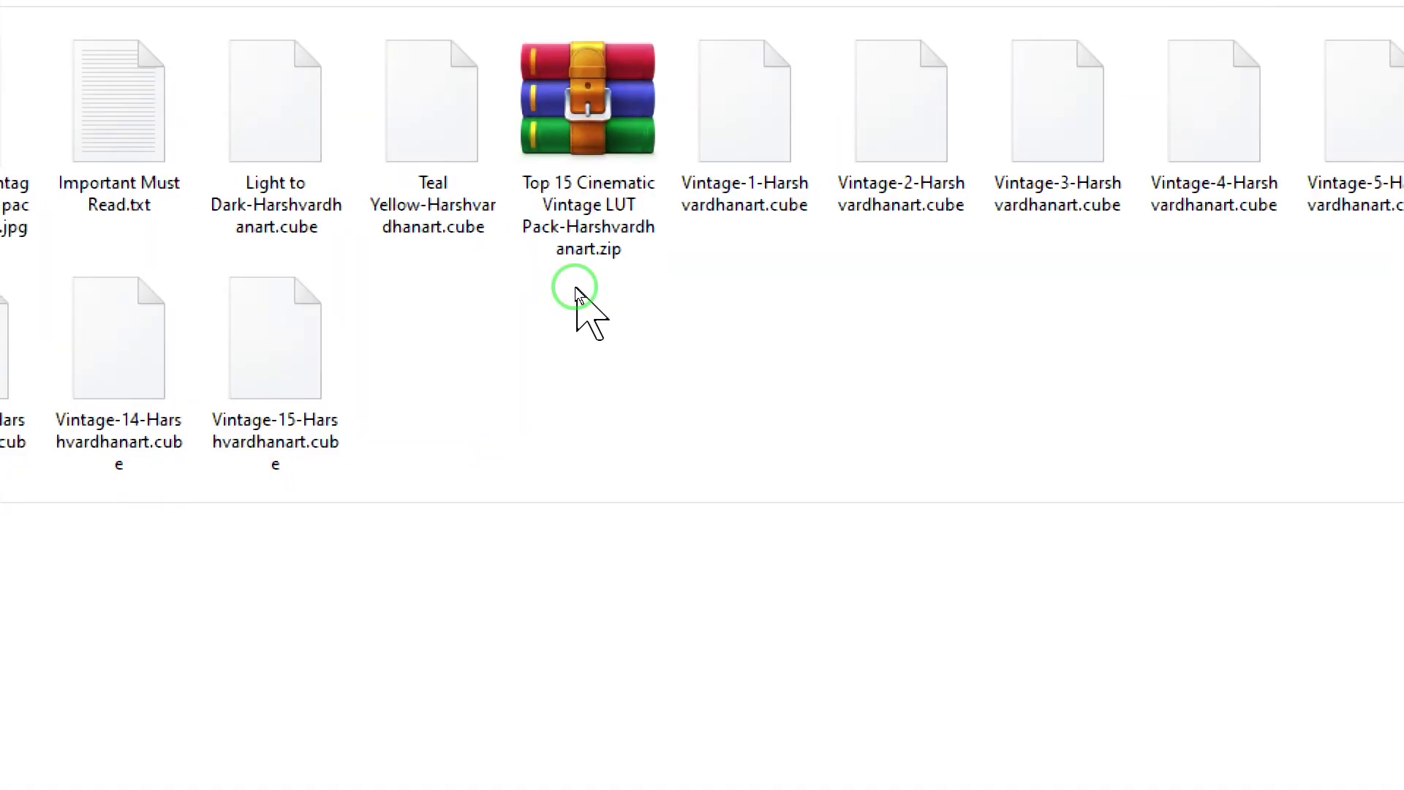
click(591, 227)
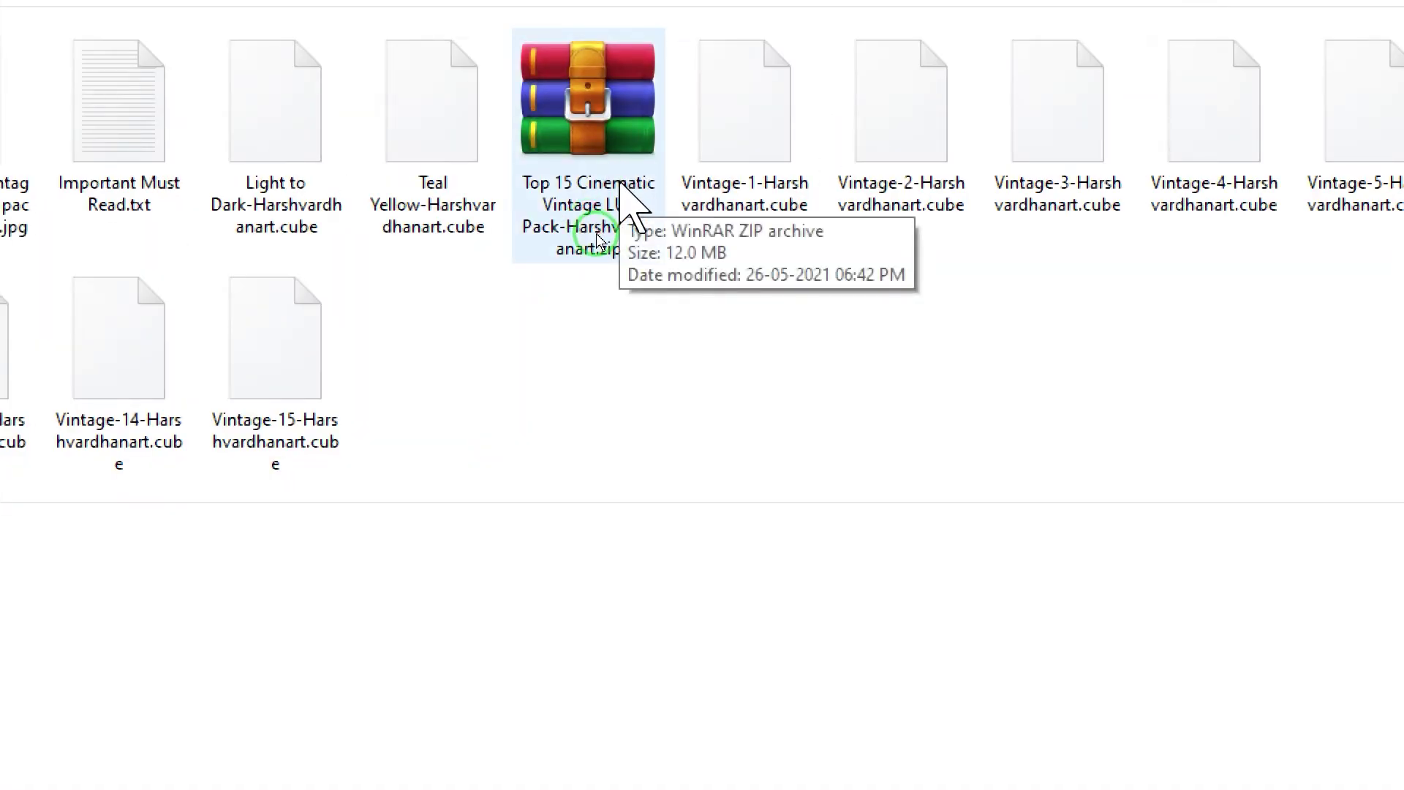
double_click(596, 238)
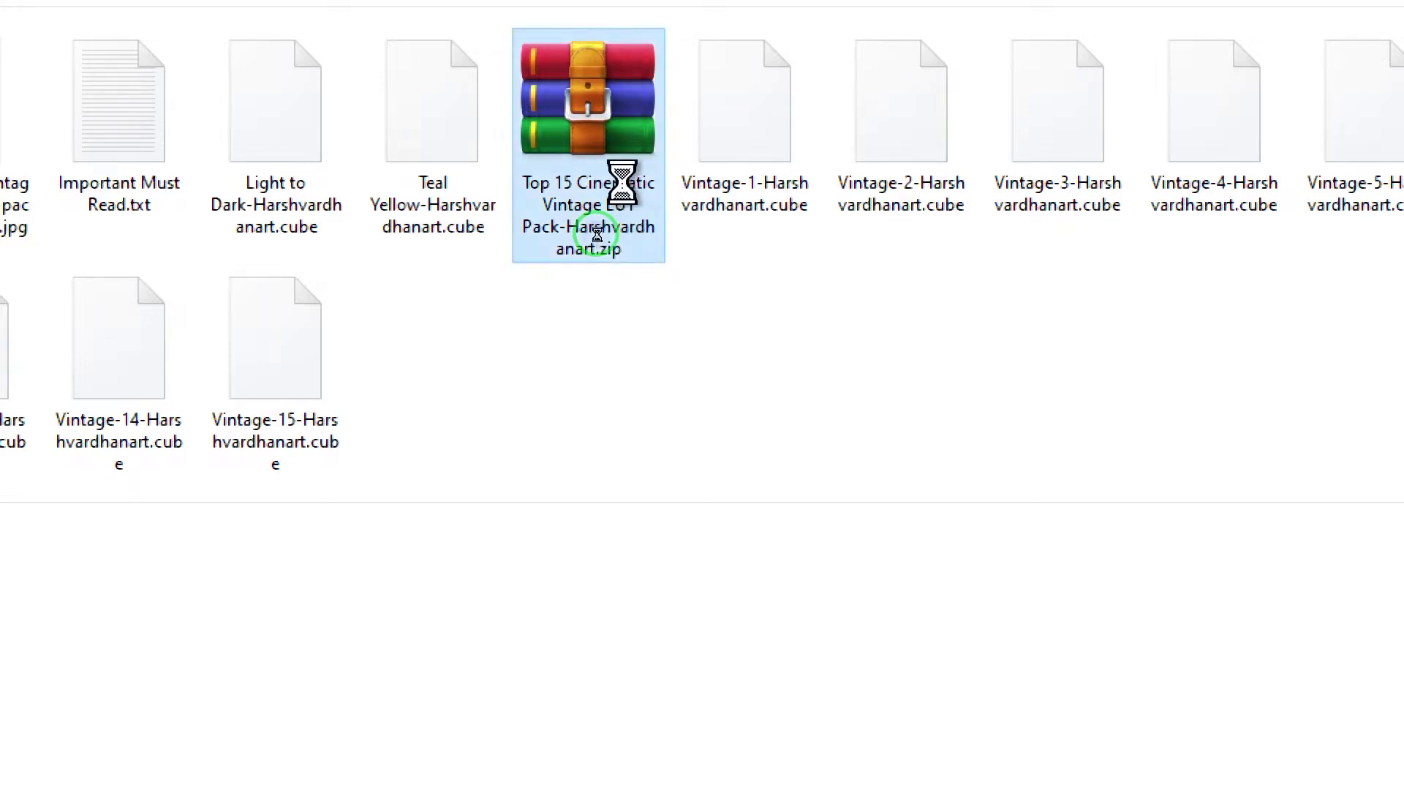
right_click(595, 234)
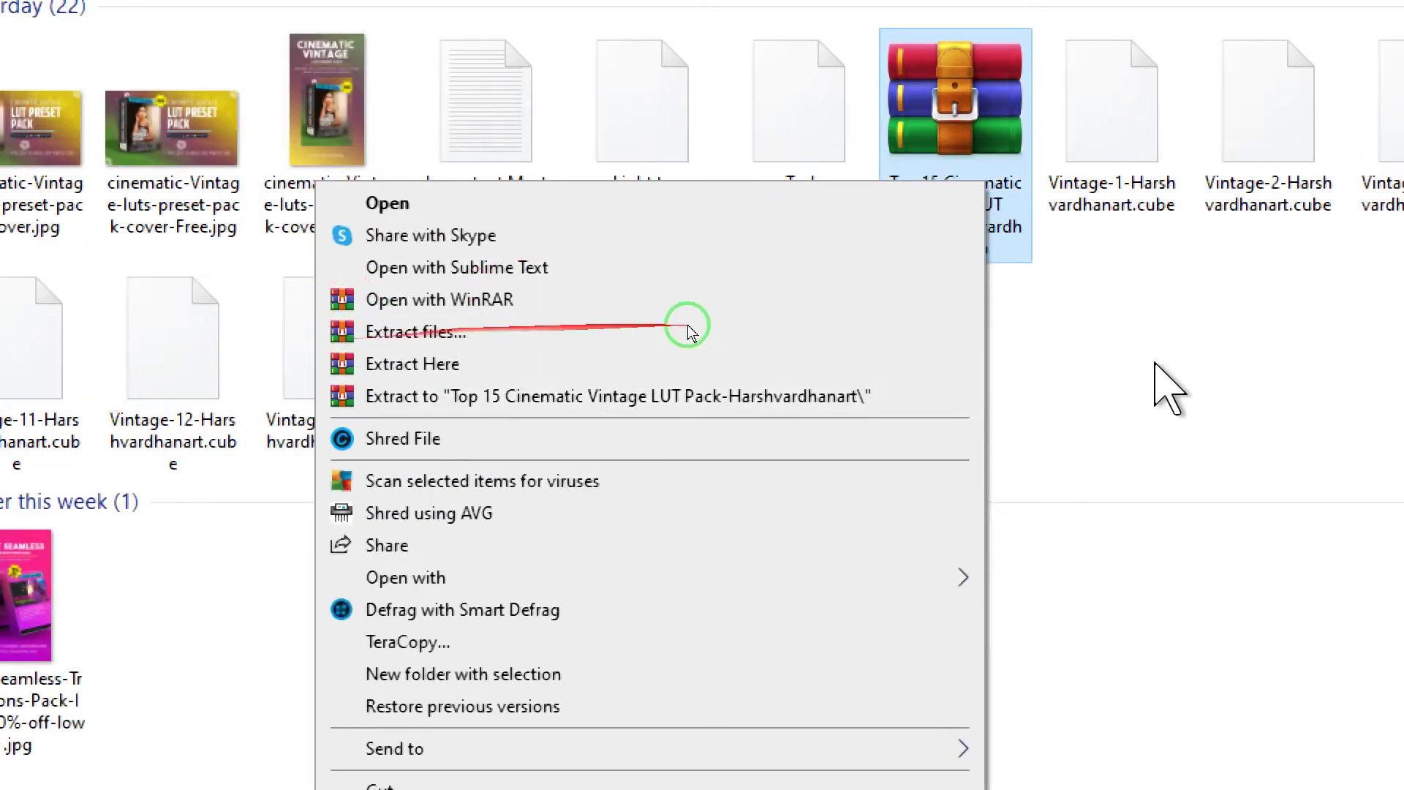
click(1159, 380)
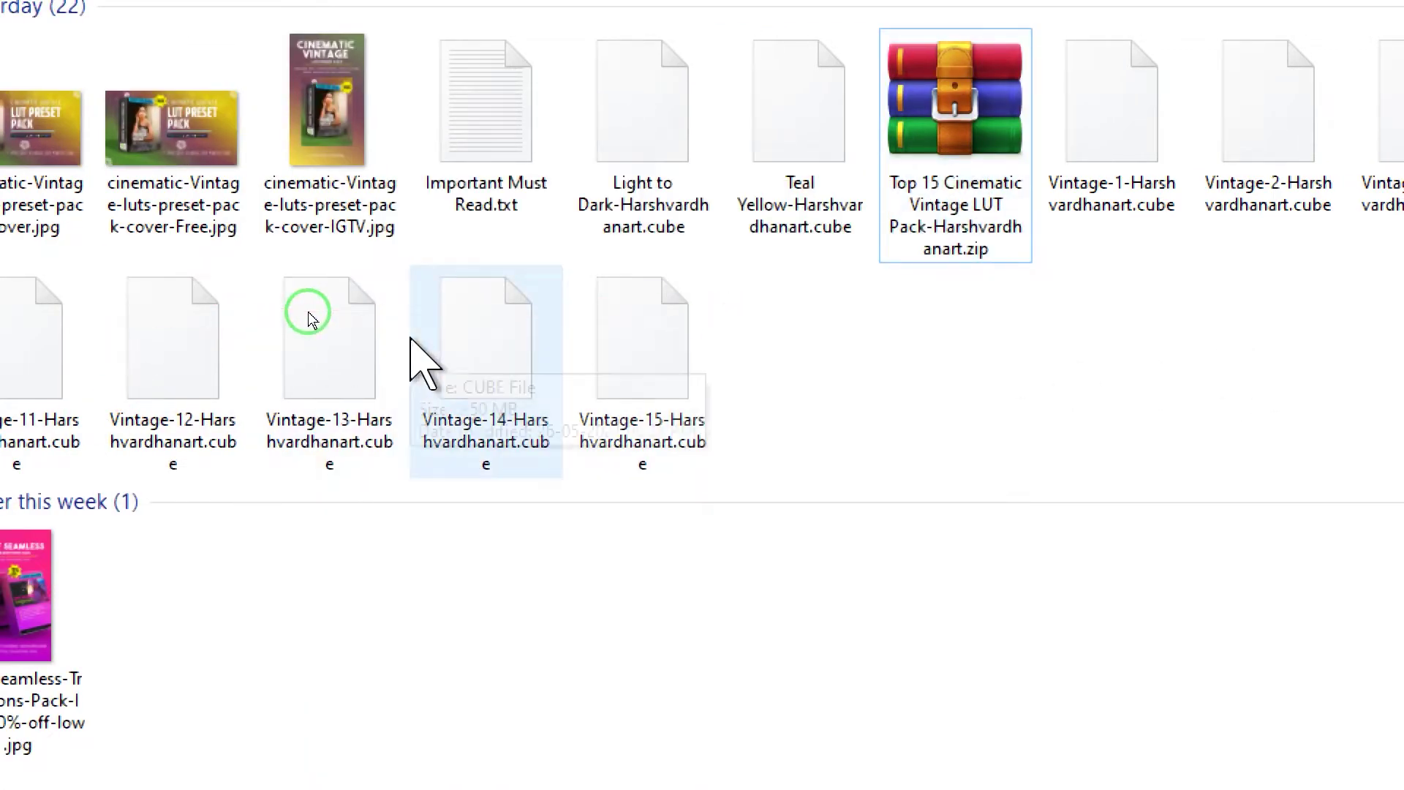
Step: Select Important Must Read.txt and all the .cube LUT files in the folder, leaving out the zip archive
click(546, 185)
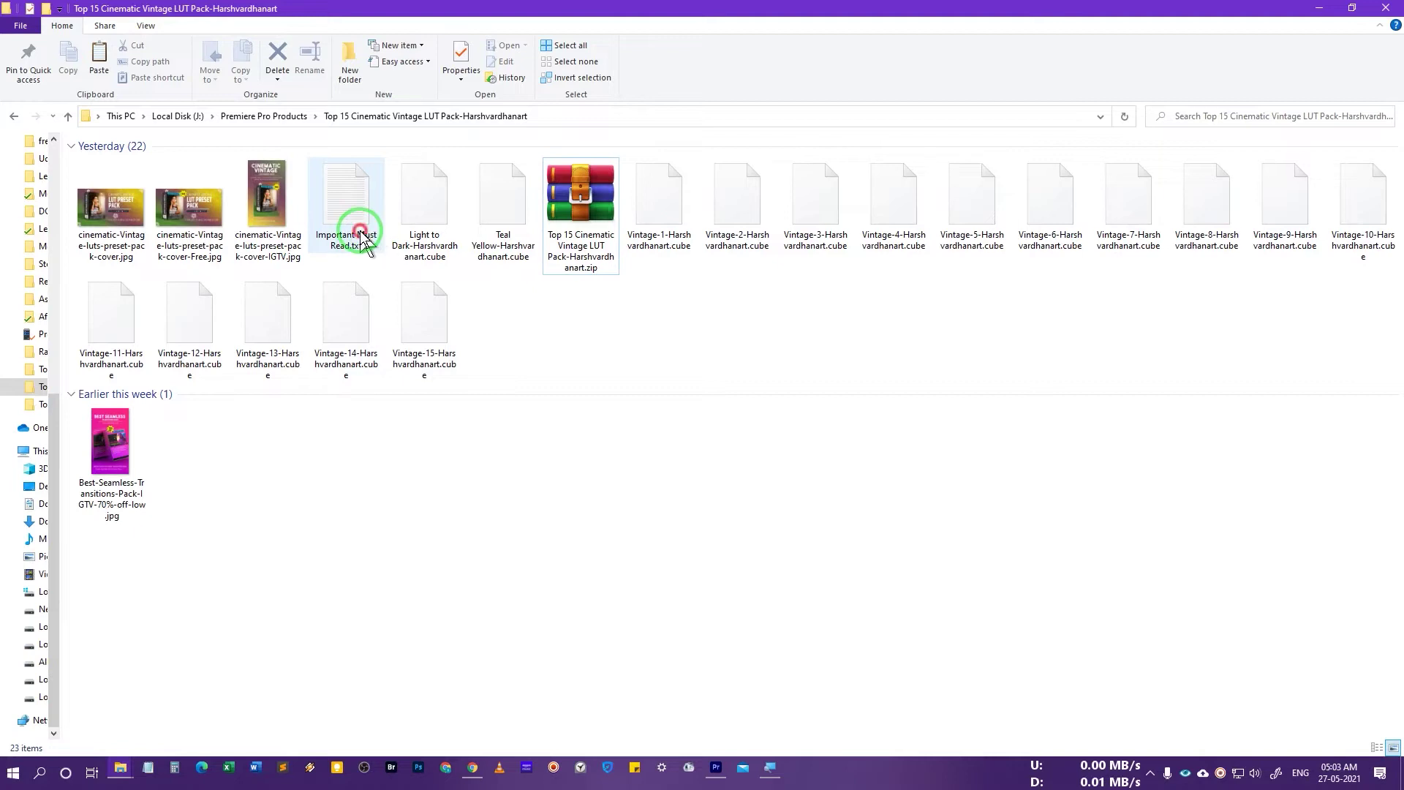
shift+click(439, 311)
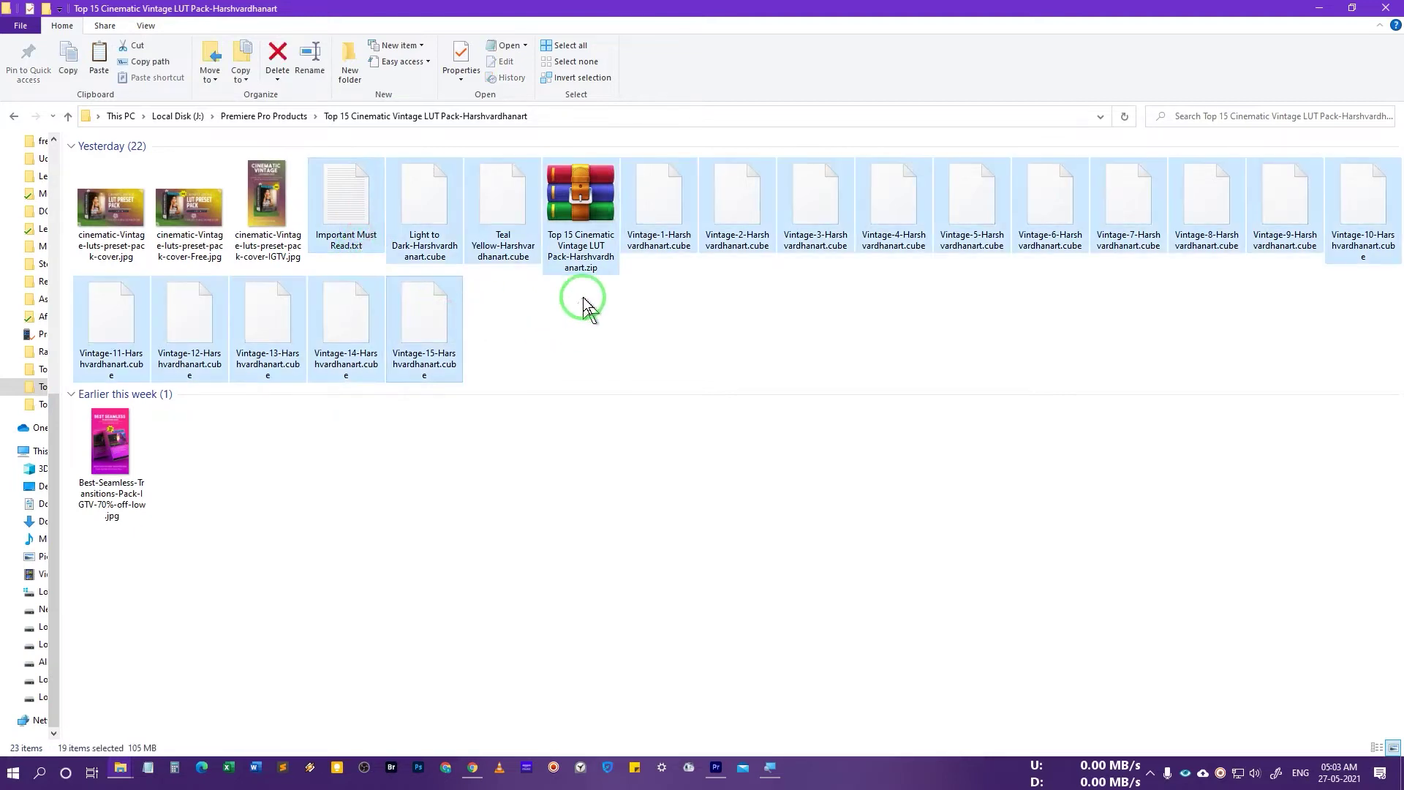
ctrl+click(605, 210)
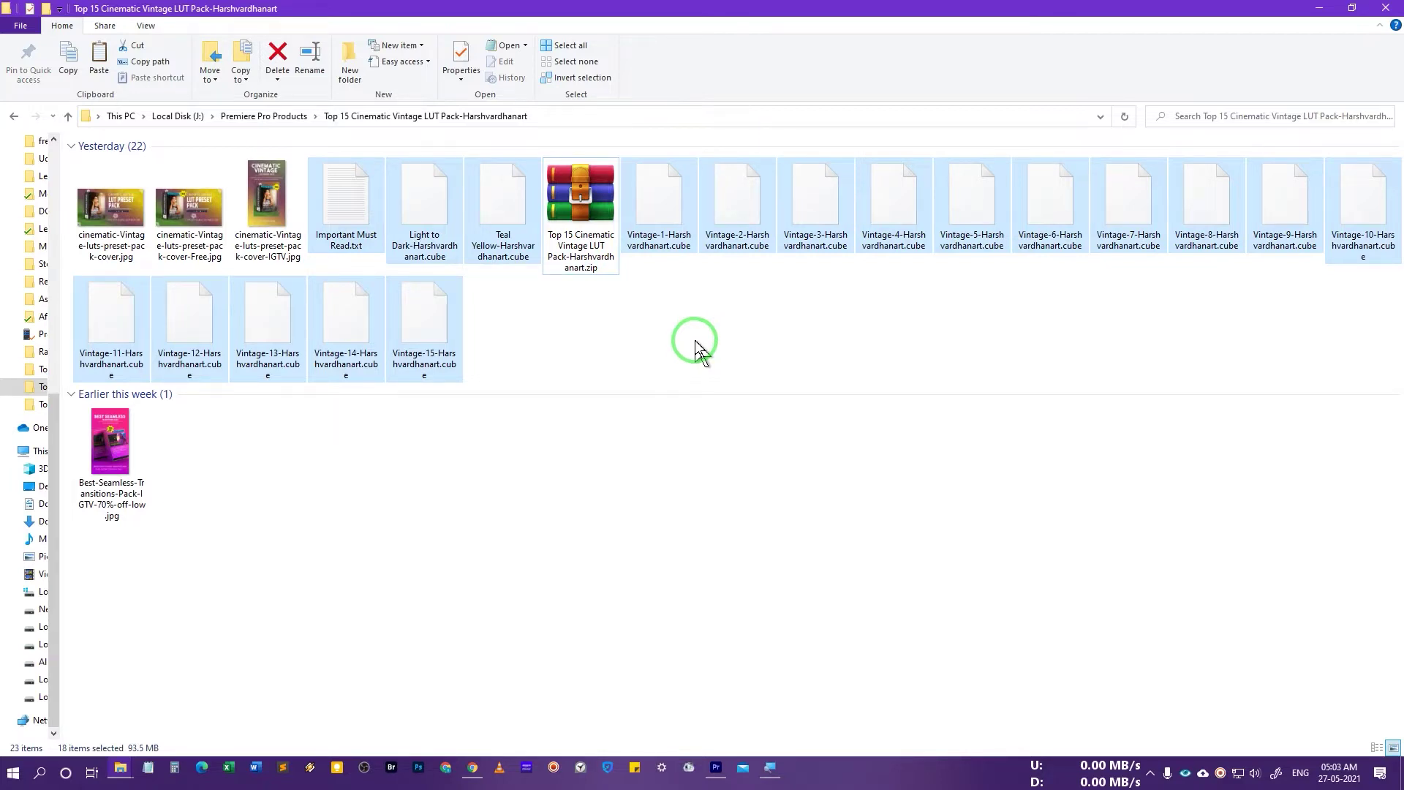
mouse_move(695, 340)
mouse_down()
mouse_move(940, 361)
mouse_move(932, 345)
mouse_up()
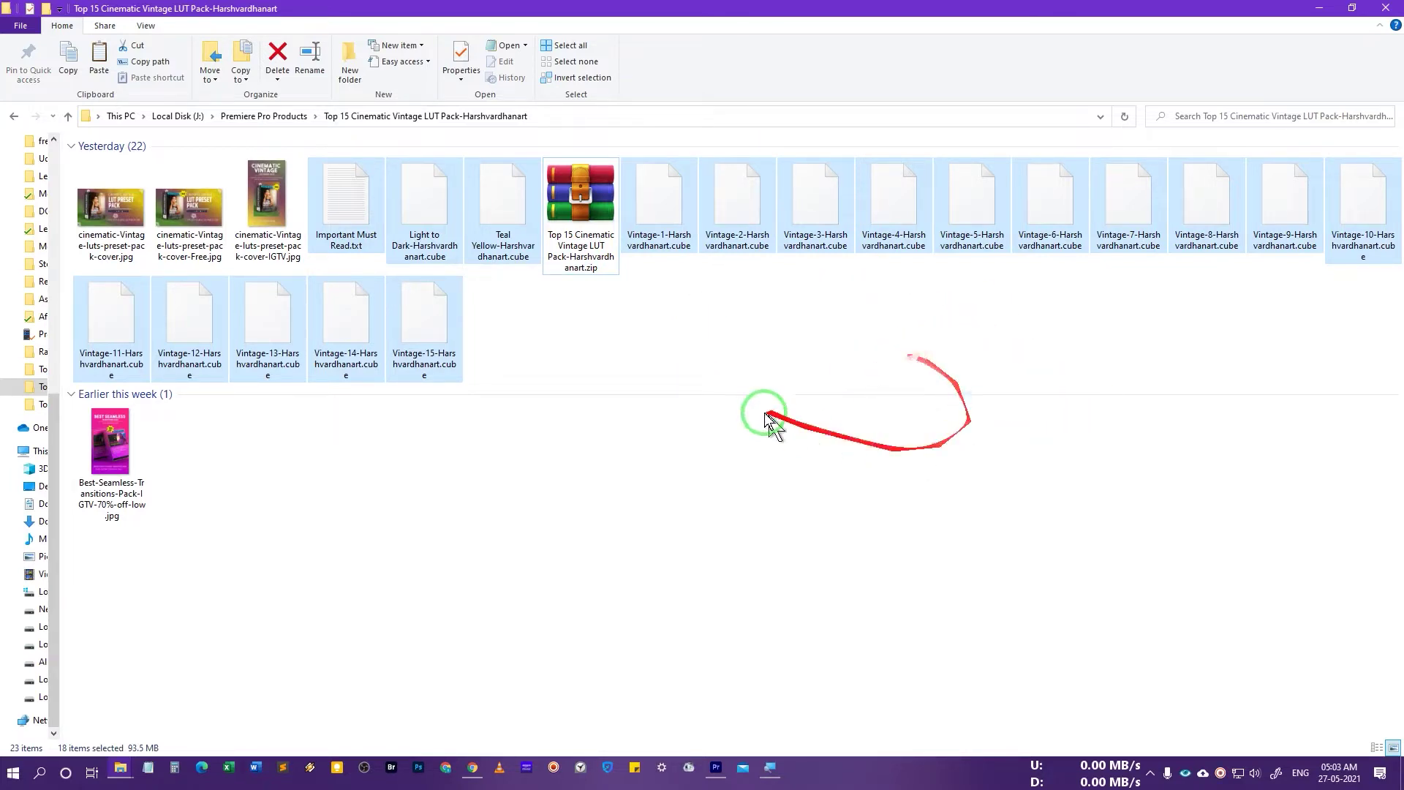
Step: Switch to Chrome and look over the Best Seamless Transitions Pack product page
key(alt+Tab)
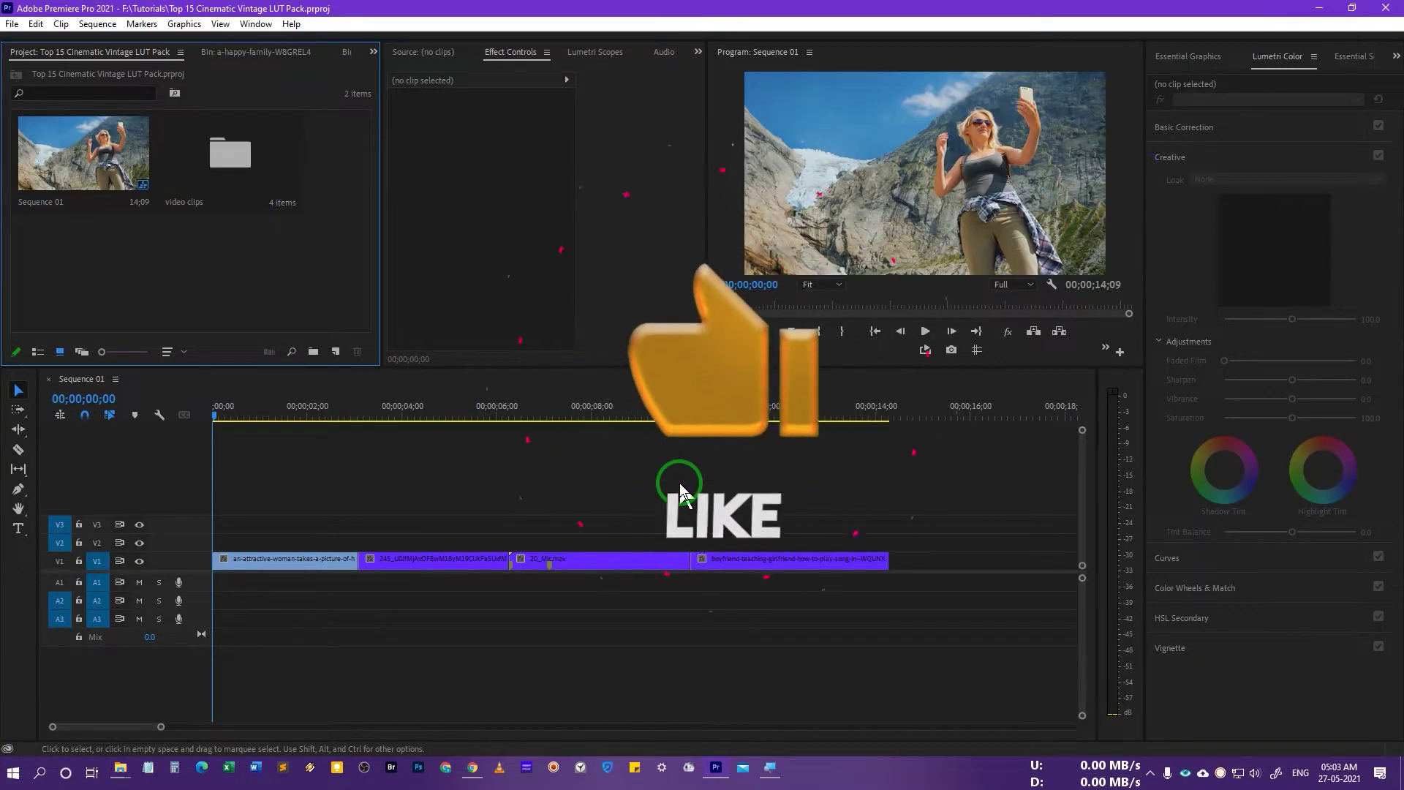
click(472, 767)
key(ctrl+Tab)
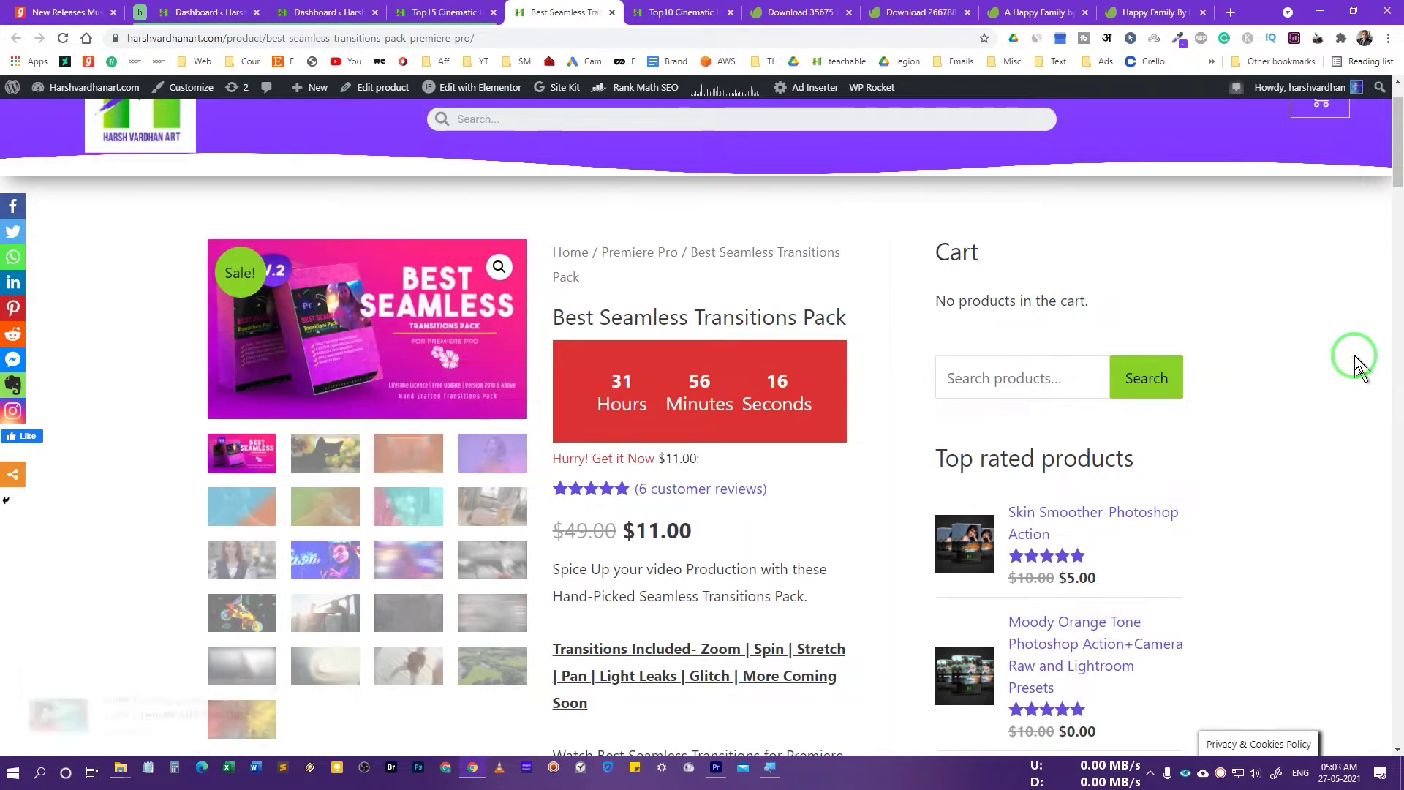
scroll(1354, 355, down, 1)
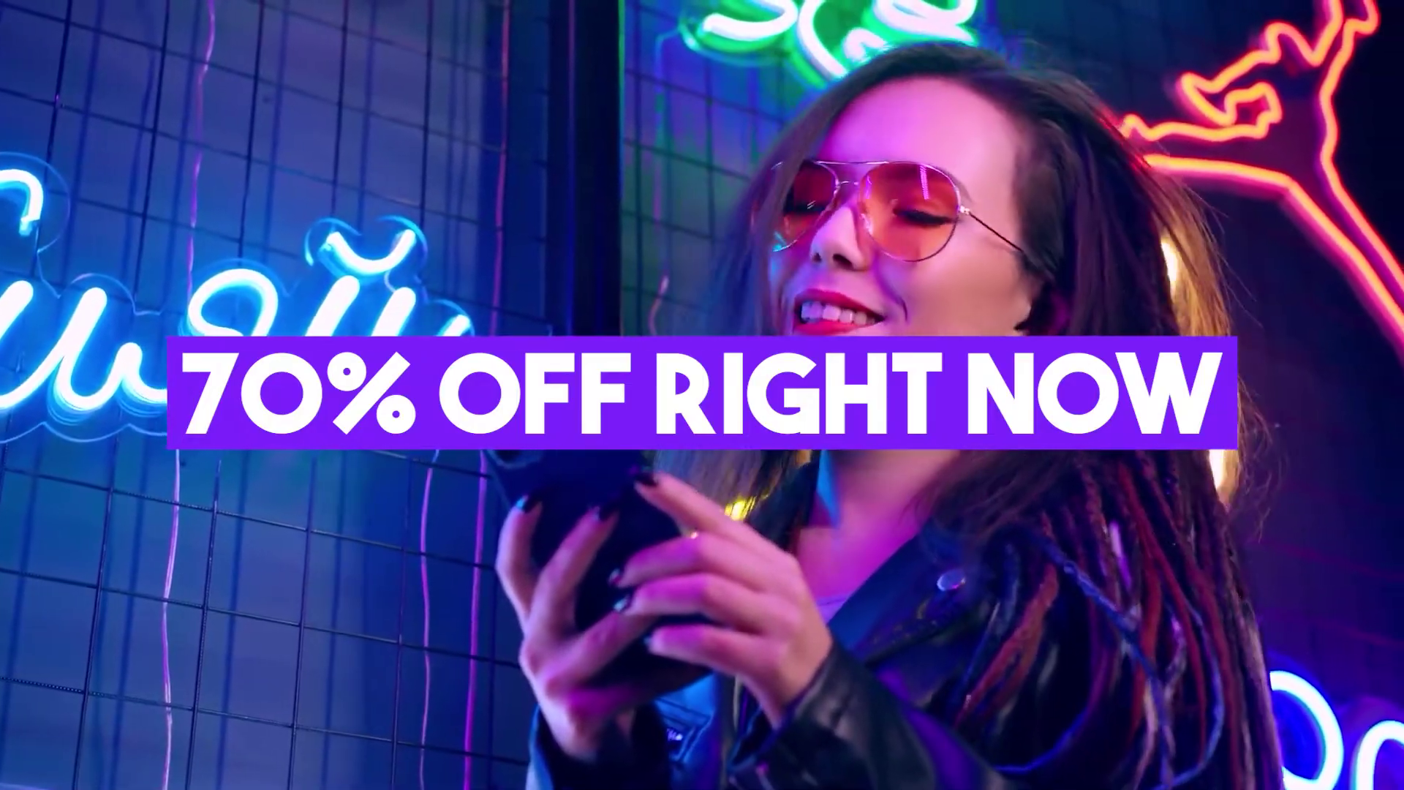
click(565, 390)
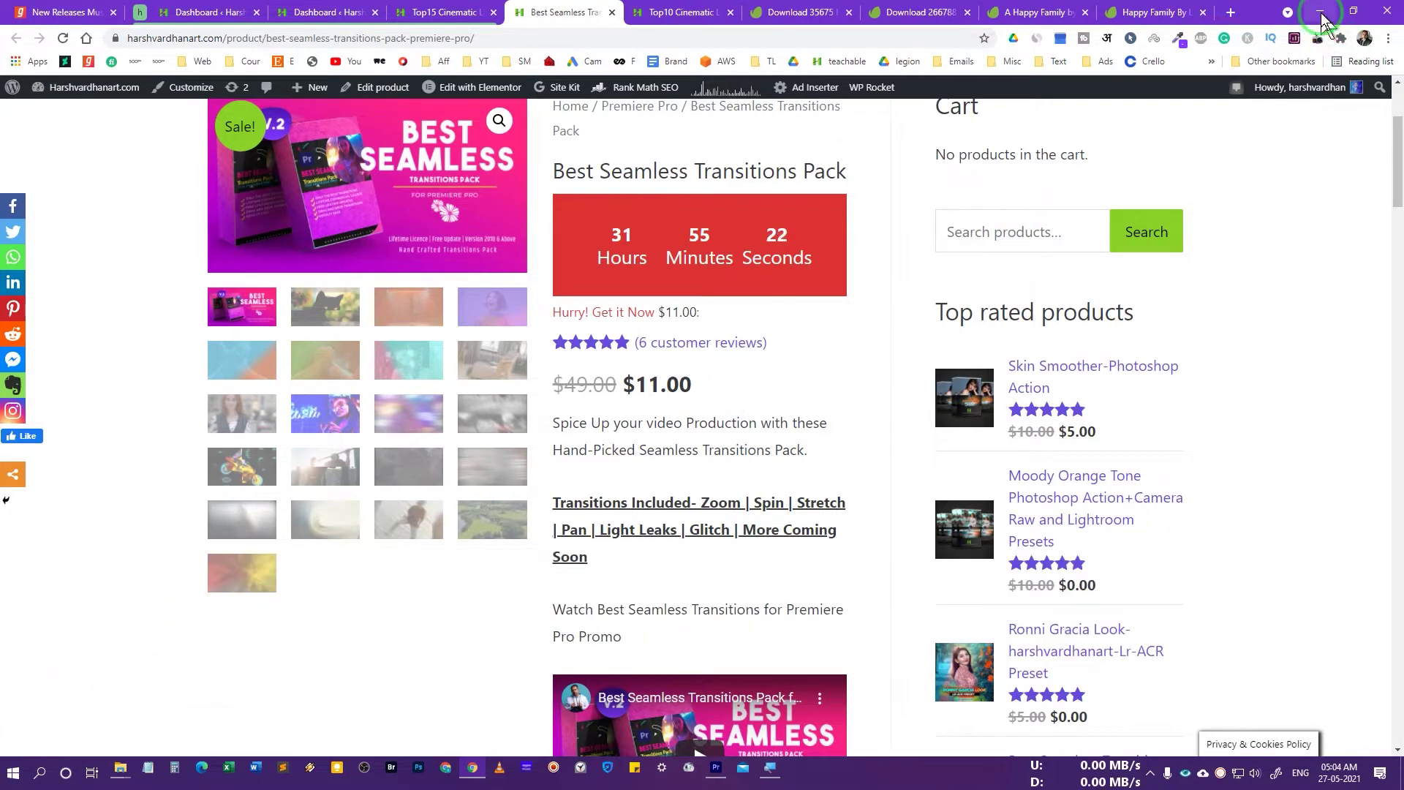
Step: Return to Premiere Pro, place the playhead at 00;00;01;05 and select the first clip on Video 1
click(1322, 15)
click(331, 462)
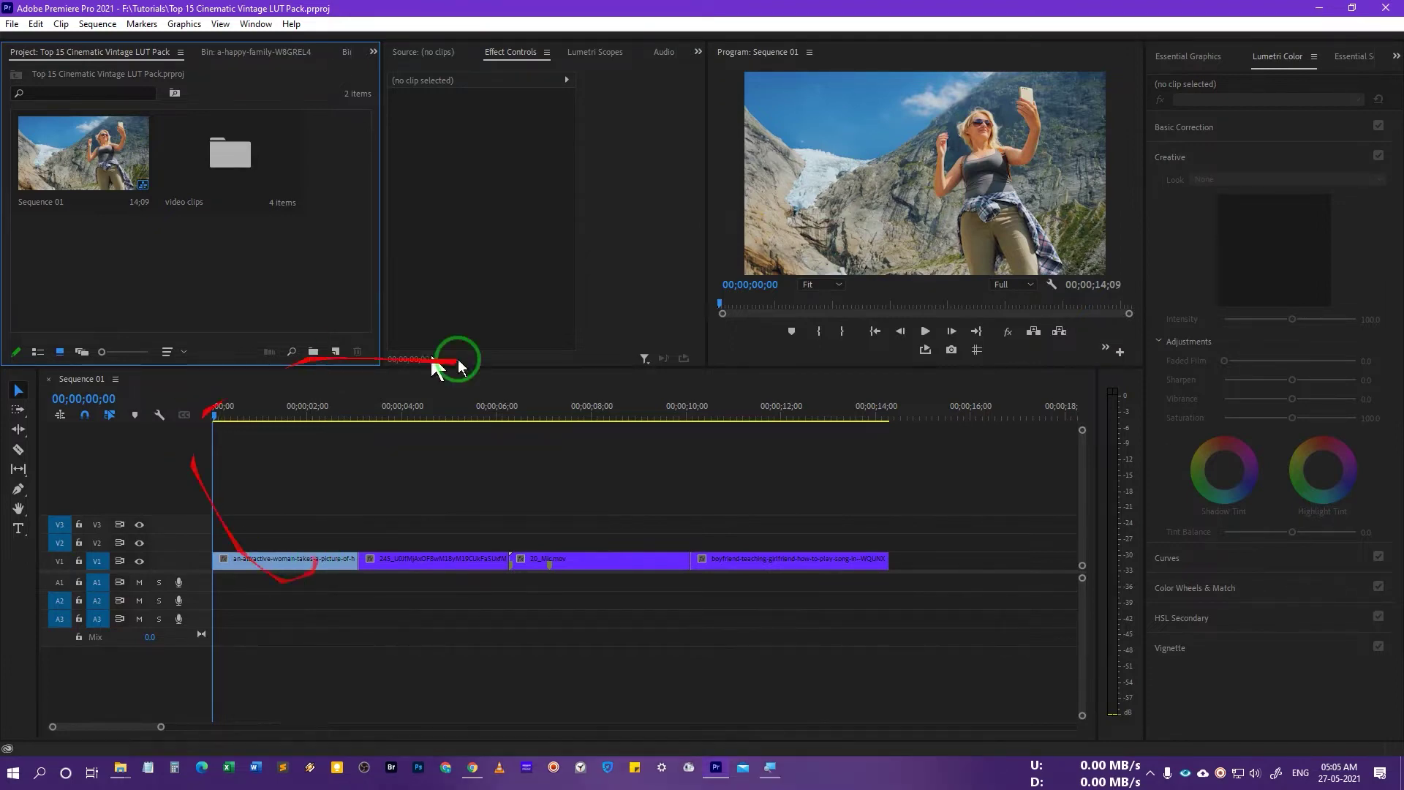
drag(215, 413, 268, 442)
click(294, 567)
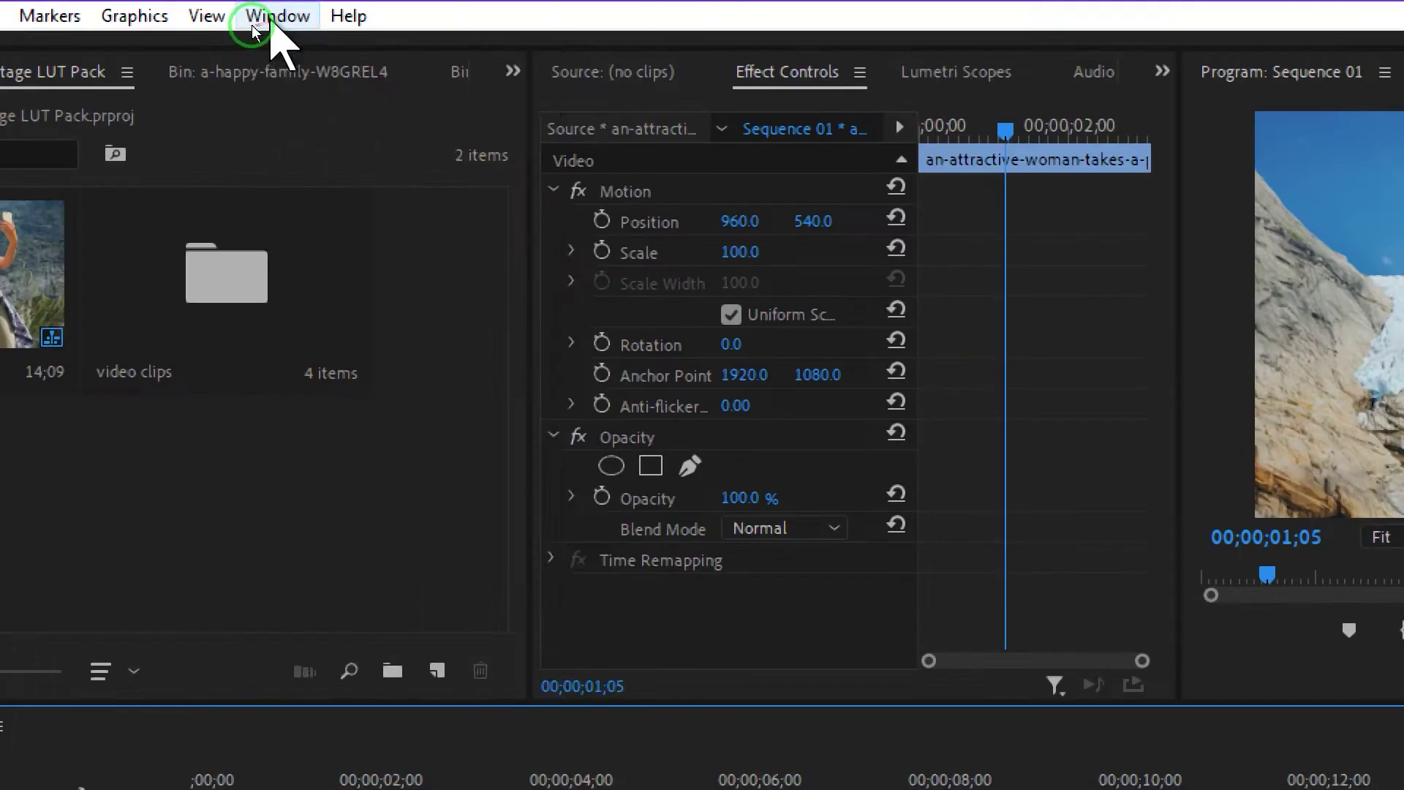
Step: Bring up the Lumetri Color controls for the selected clip with the Creative section expanded
click(255, 23)
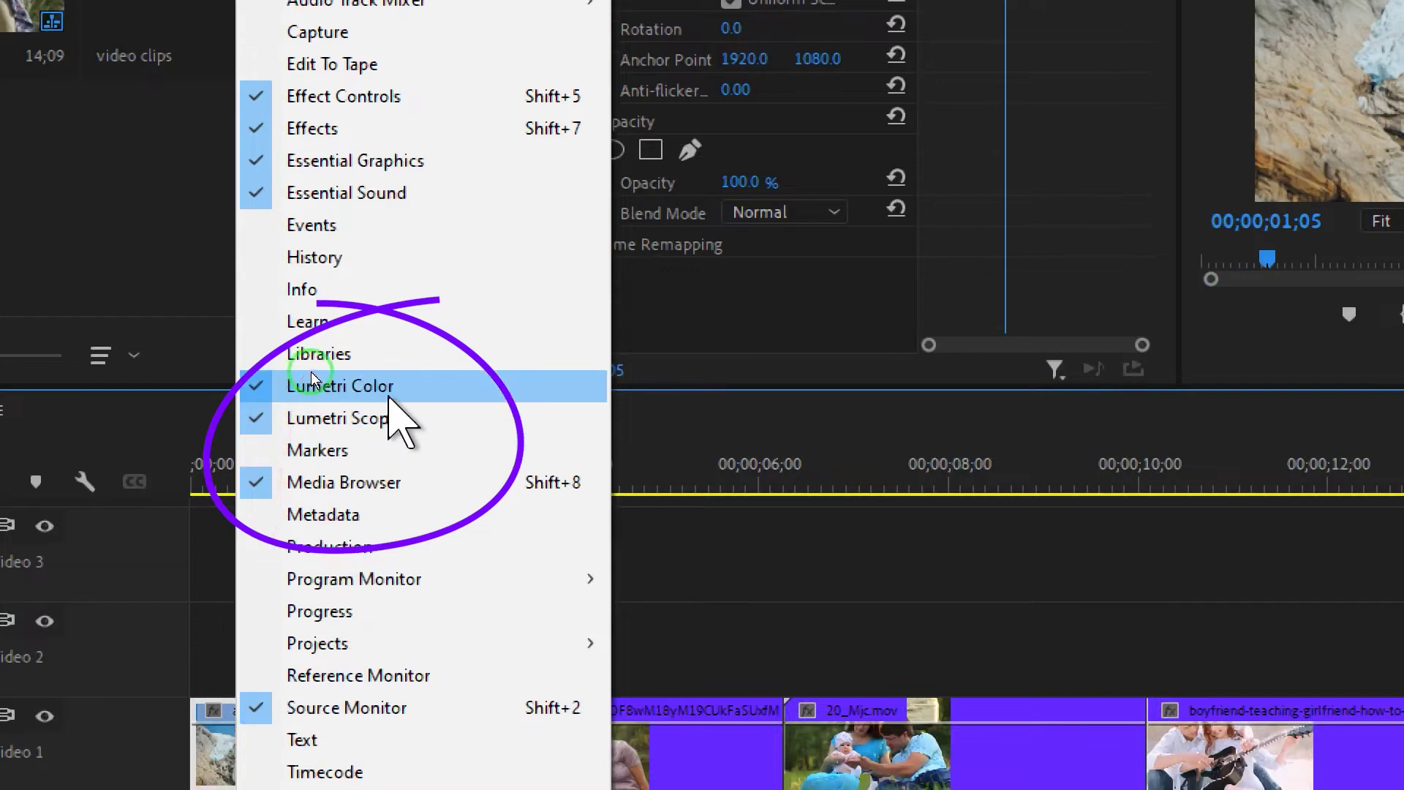
click(310, 374)
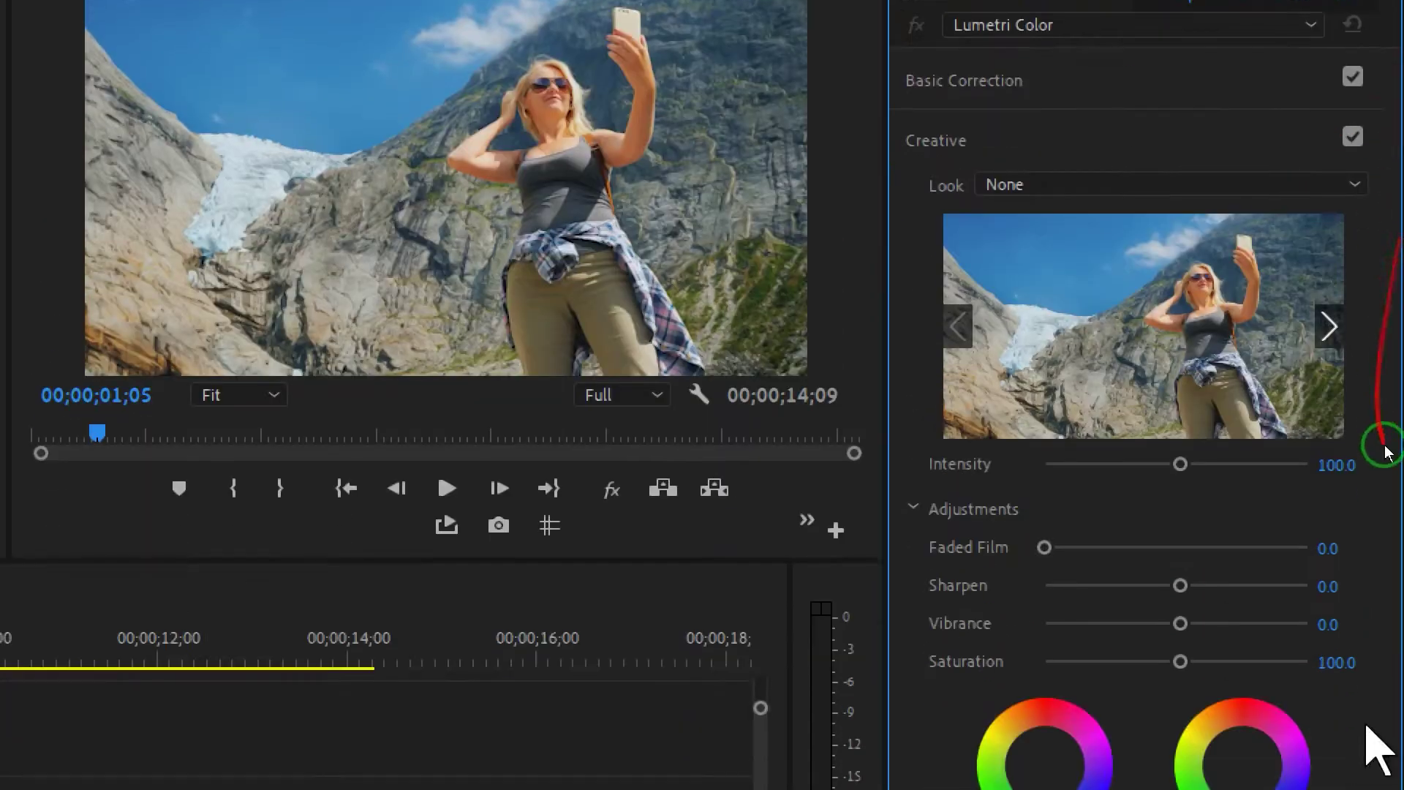
click(1178, 159)
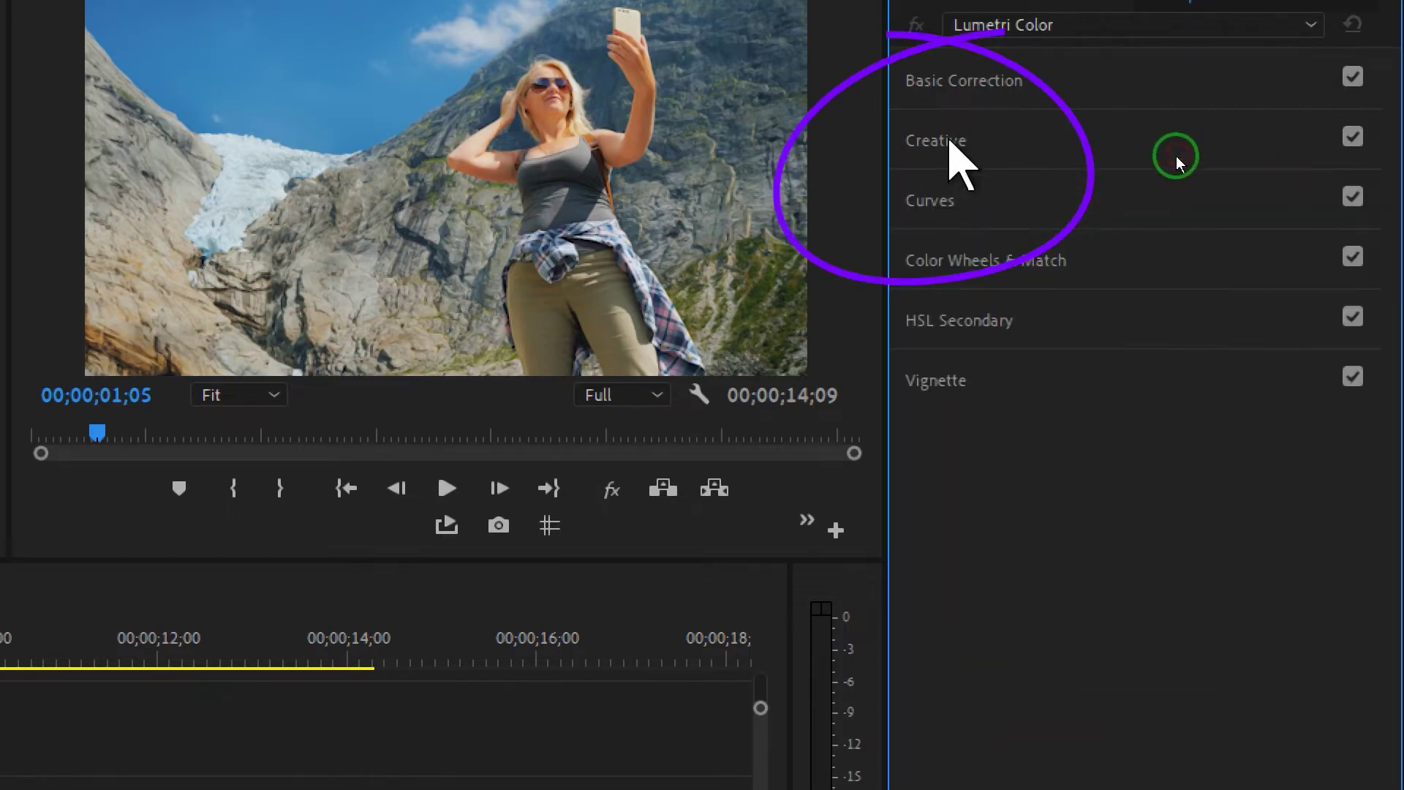
click(1178, 159)
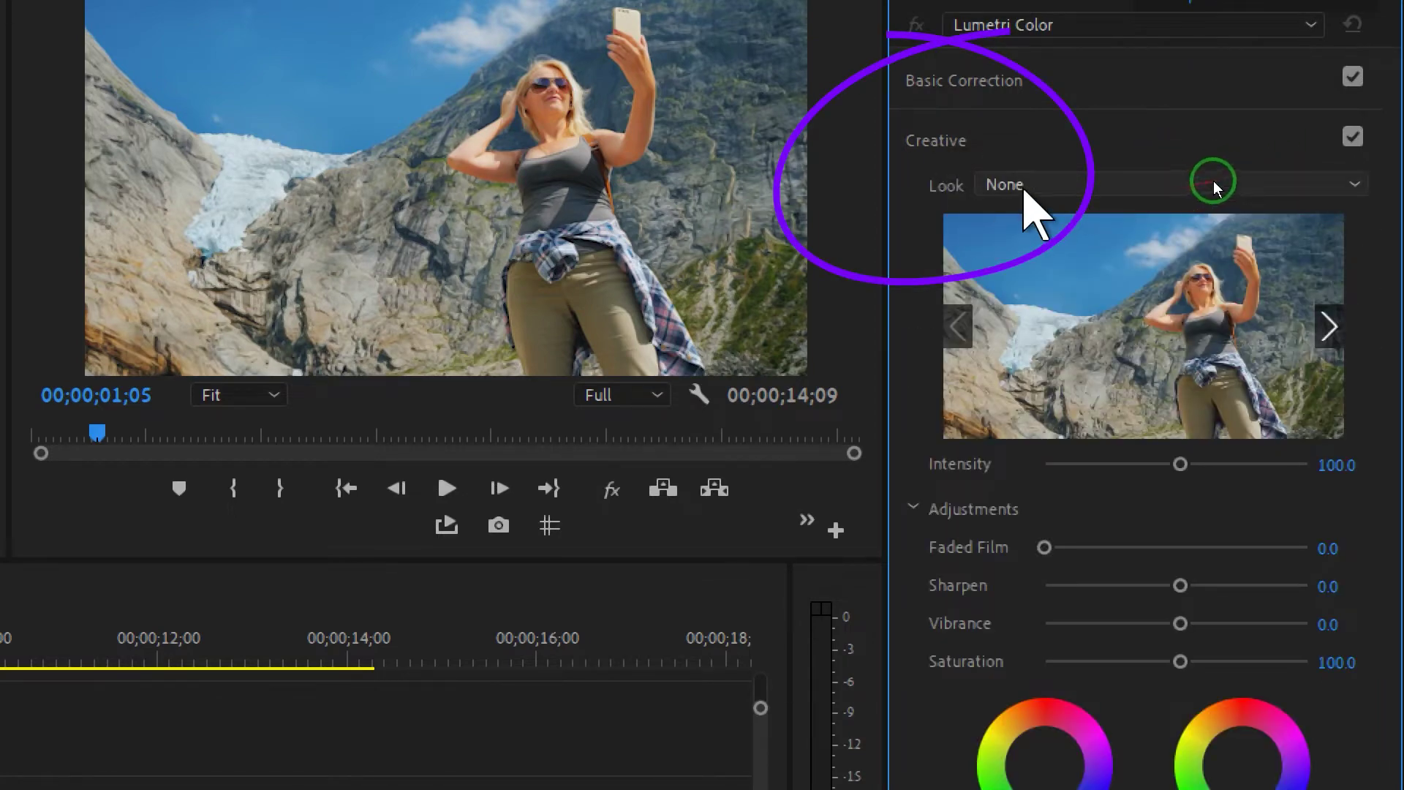
Step: Try Vintage-1-Harshvardhanart.cube from the Top 15 Cinematic Vintage LUT Pack folder as the first clip's Creative look, and undo it
click(1214, 182)
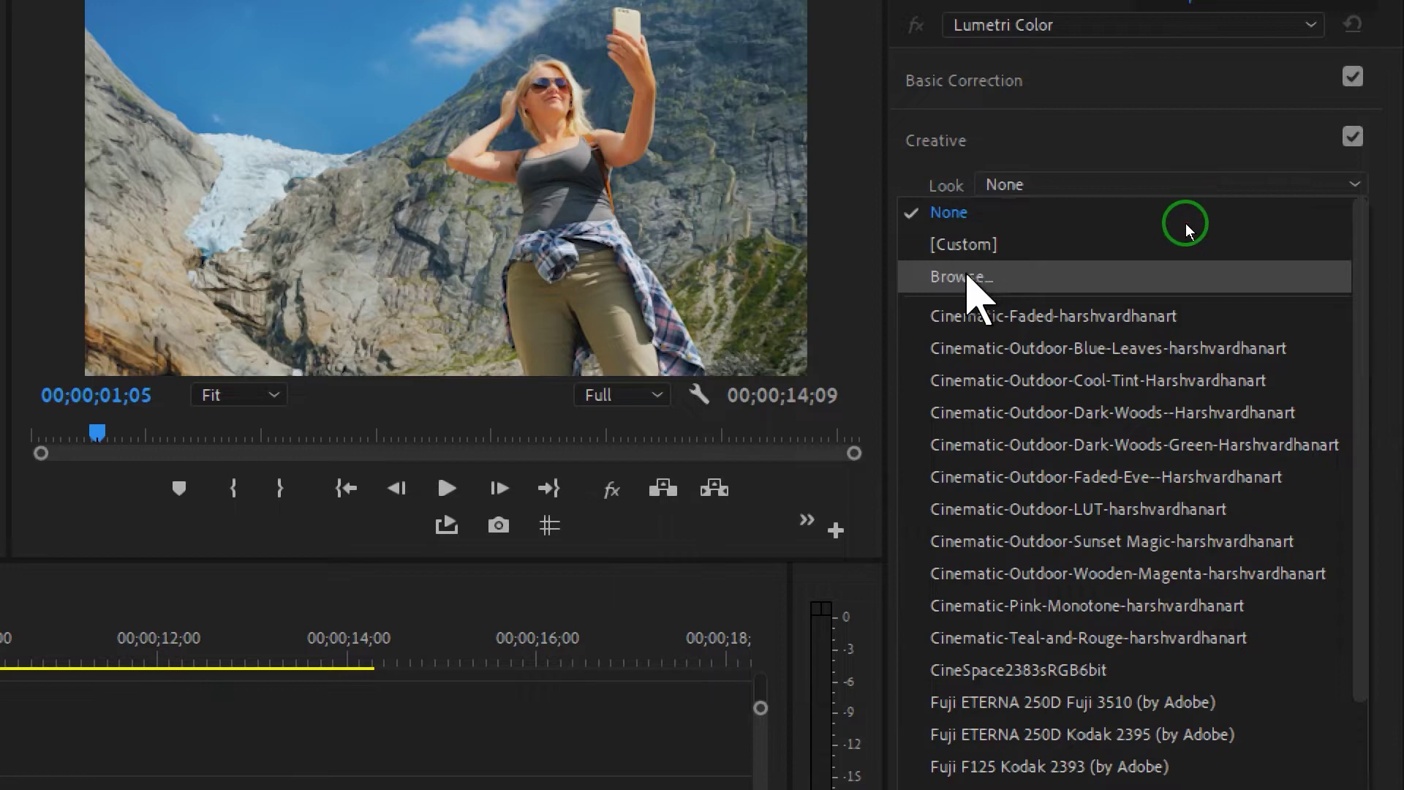
click(1186, 222)
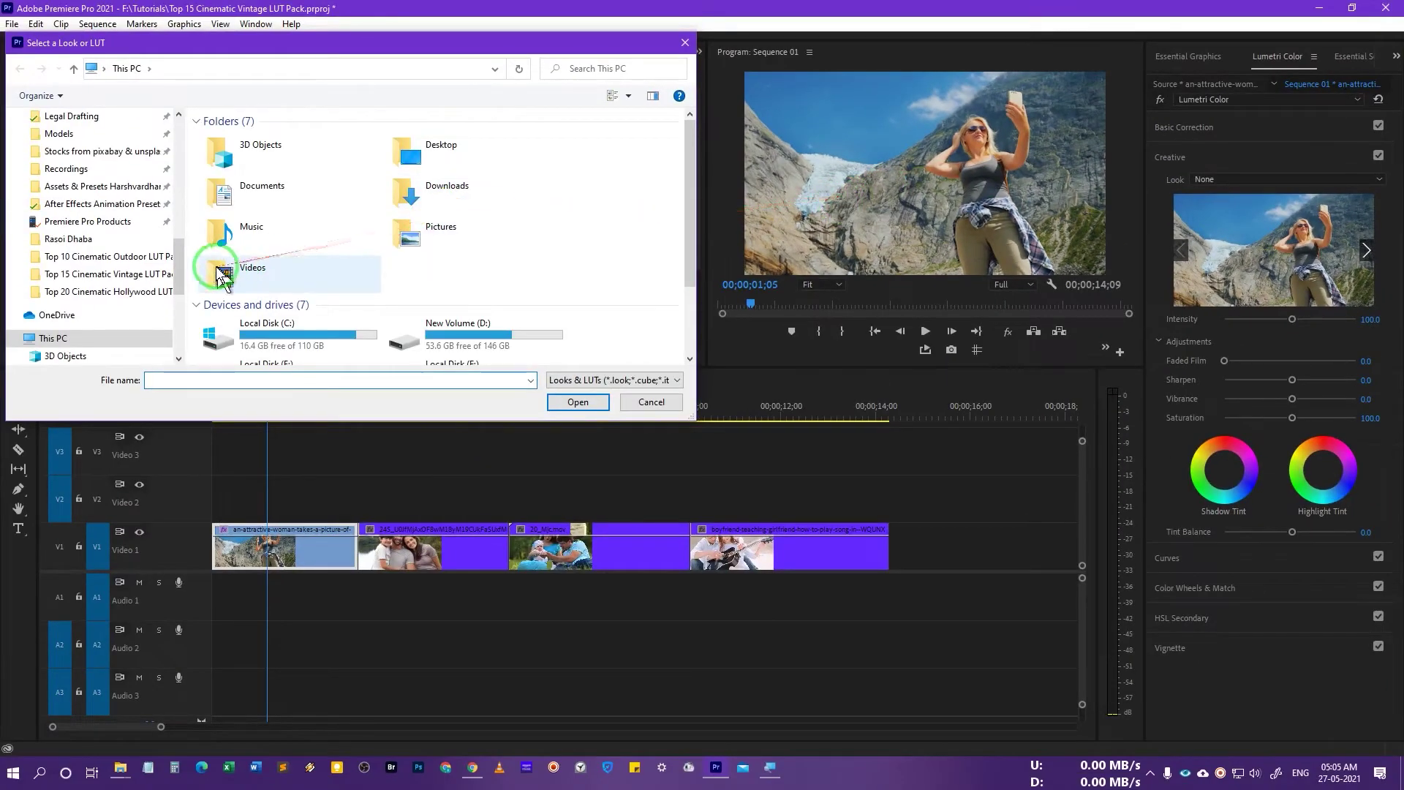
click(103, 274)
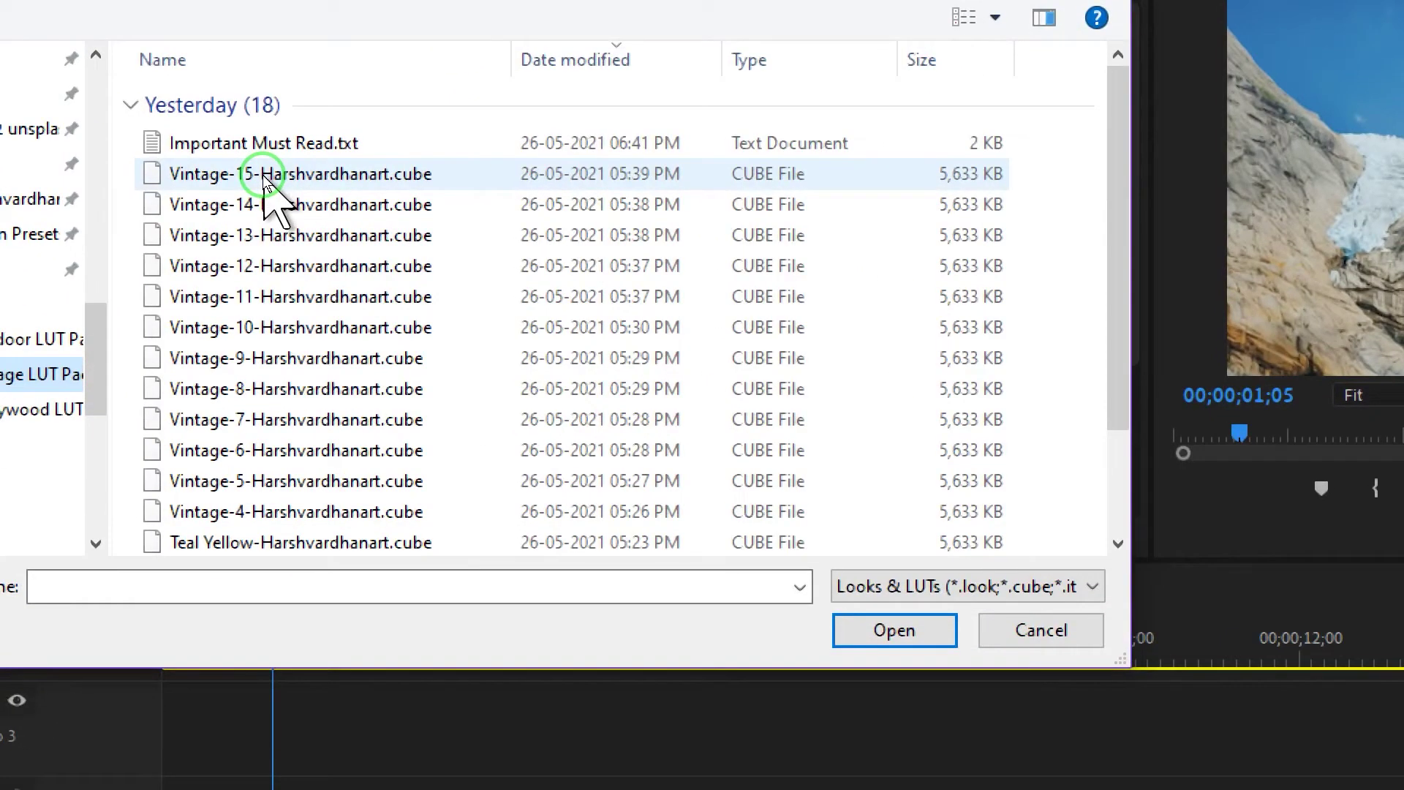
click(267, 176)
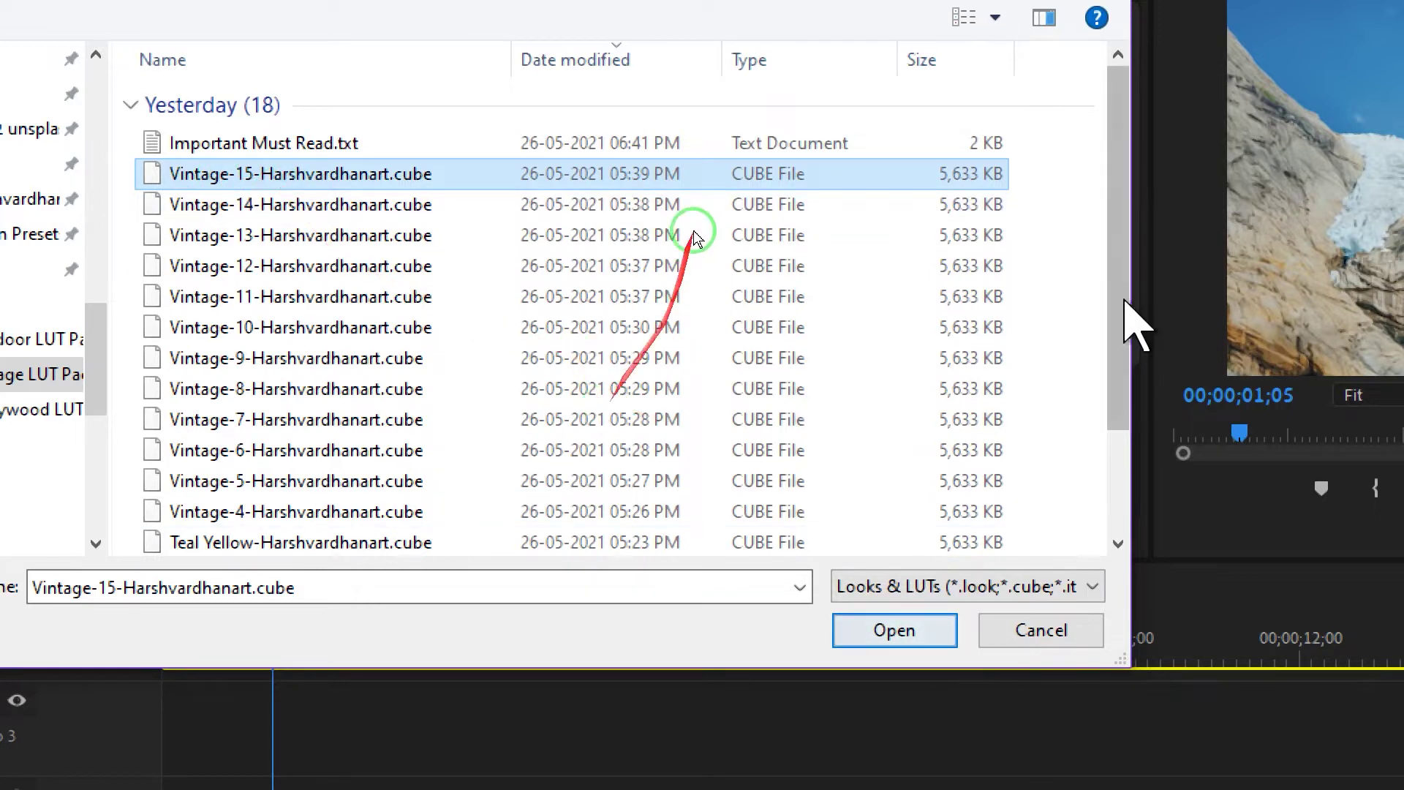
scroll(1124, 300, down, 2)
click(233, 539)
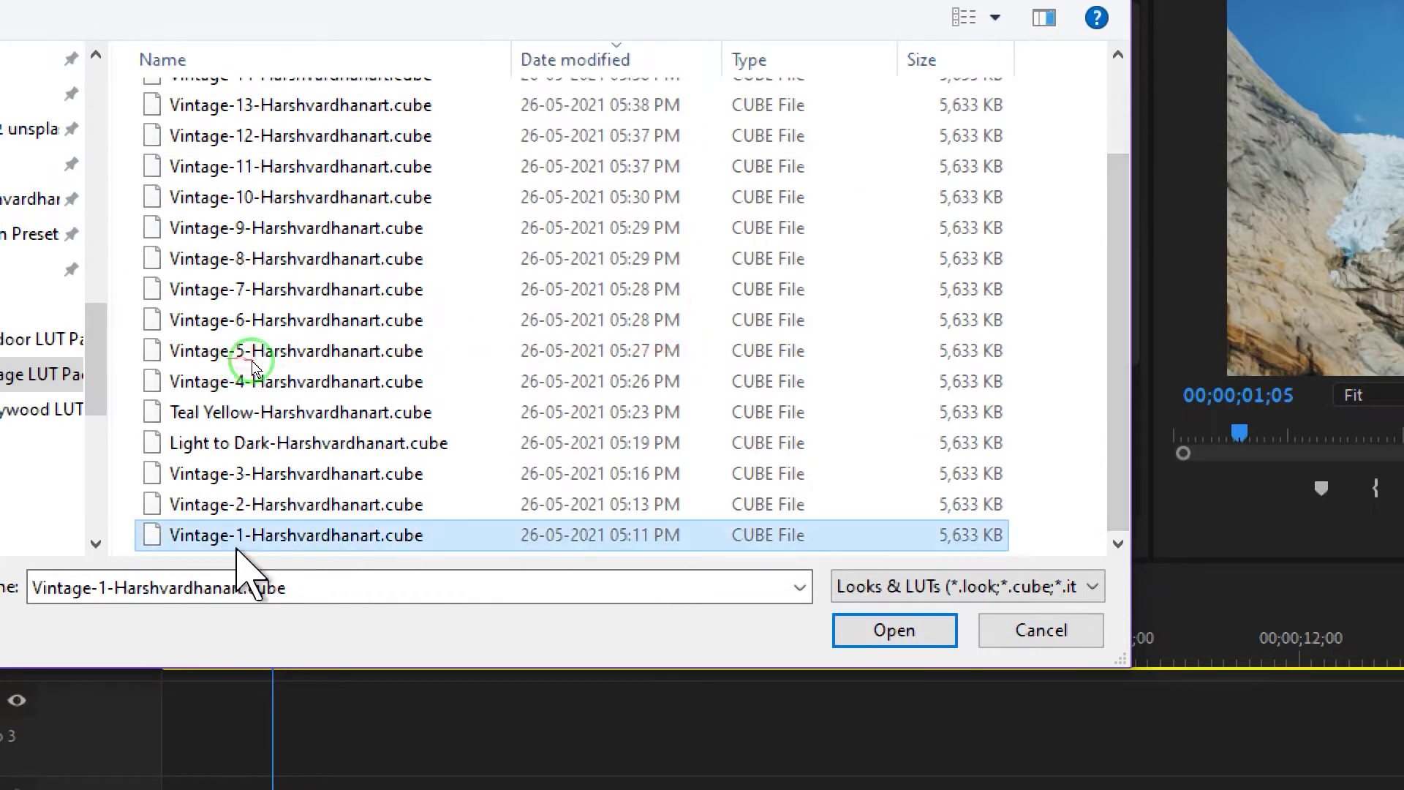
click(893, 634)
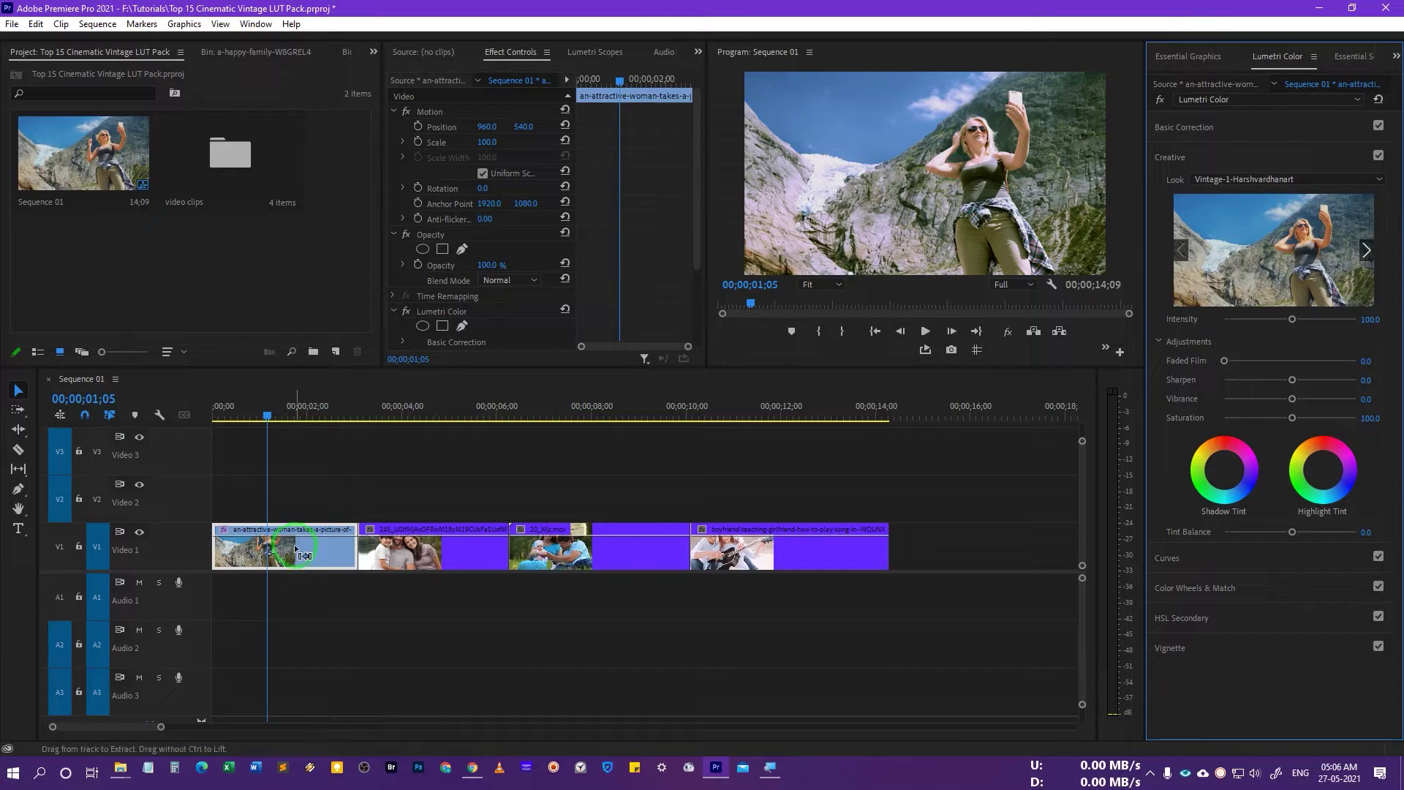
key(ctrl+z)
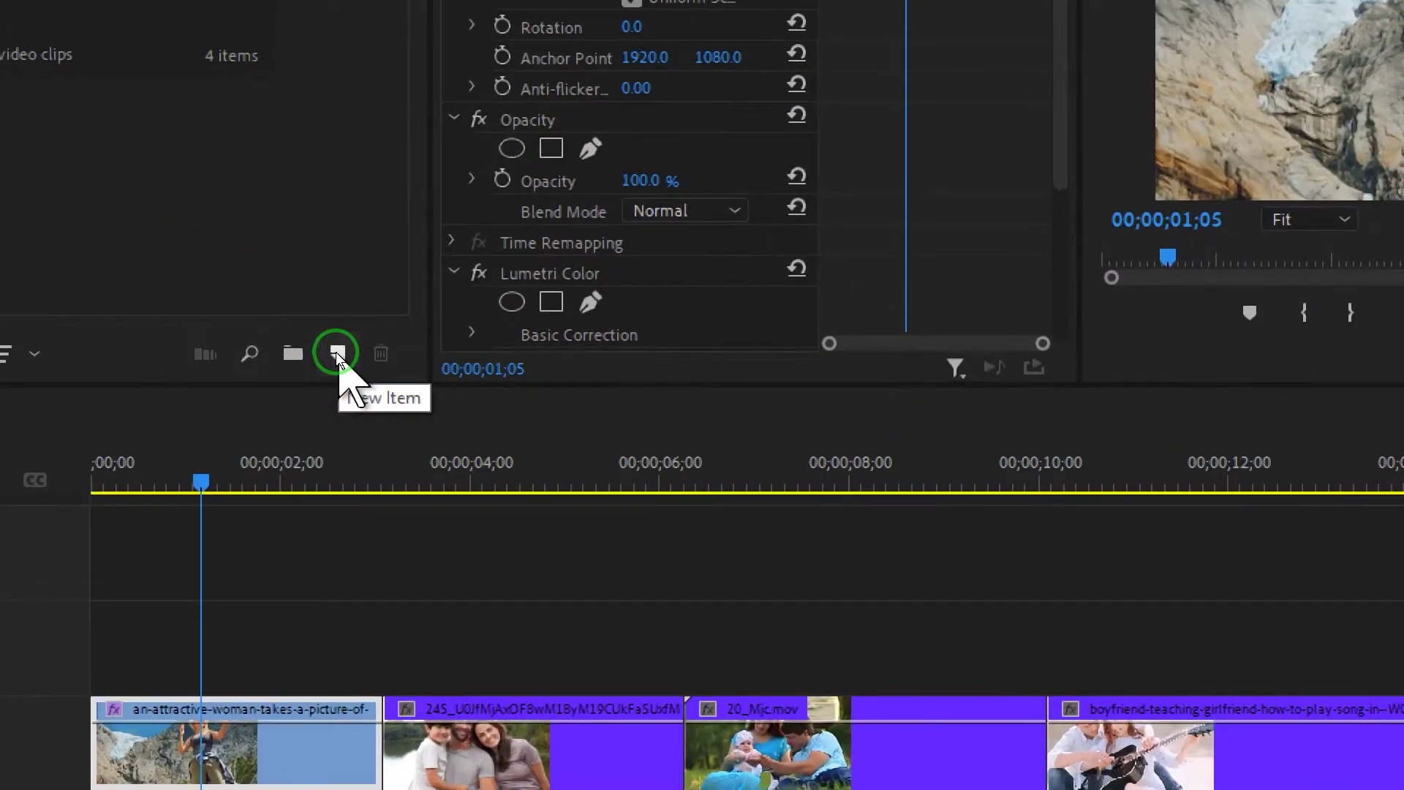
Step: Create an adjustment layer at 1920 x 1080, 29.97 fps Drop-Frame, with square pixels
click(338, 356)
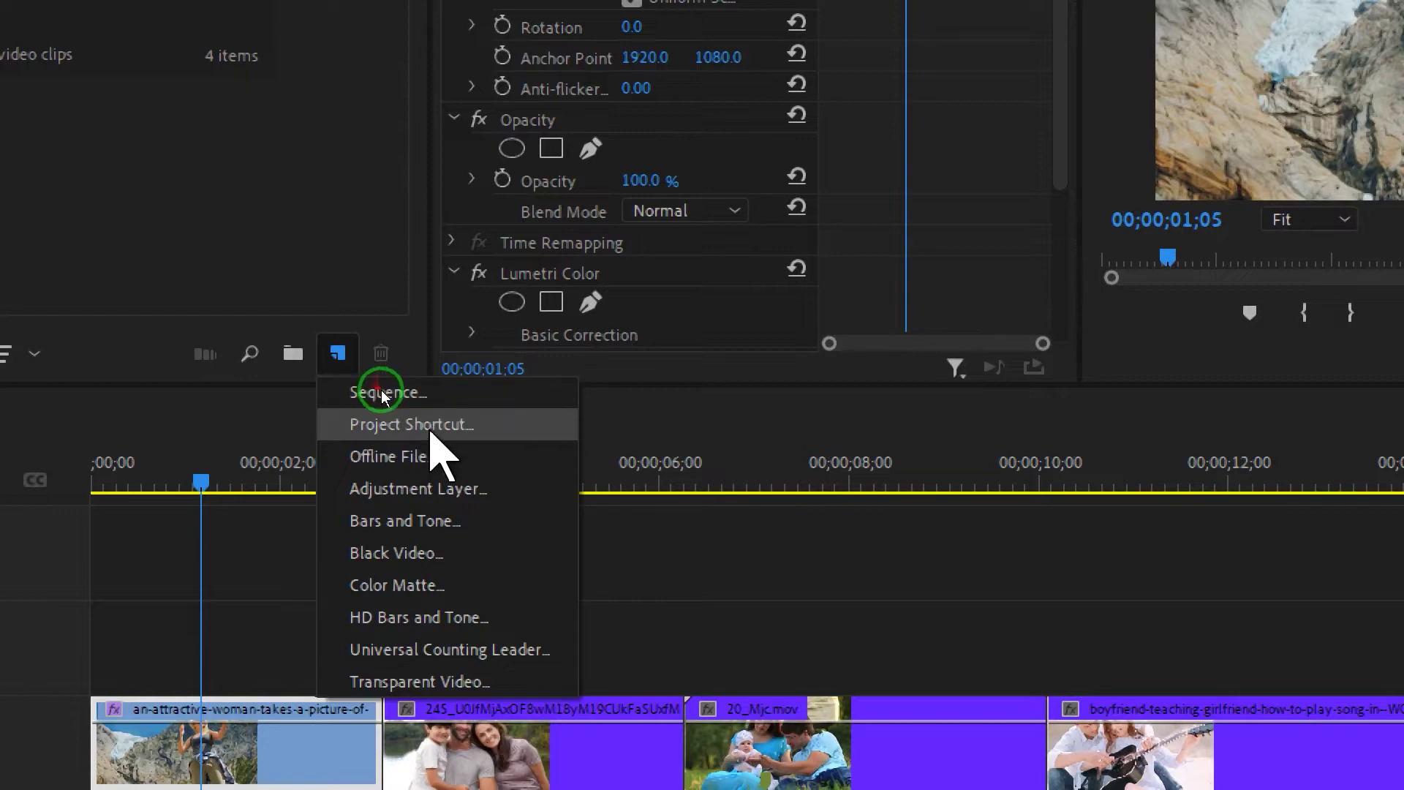
click(409, 489)
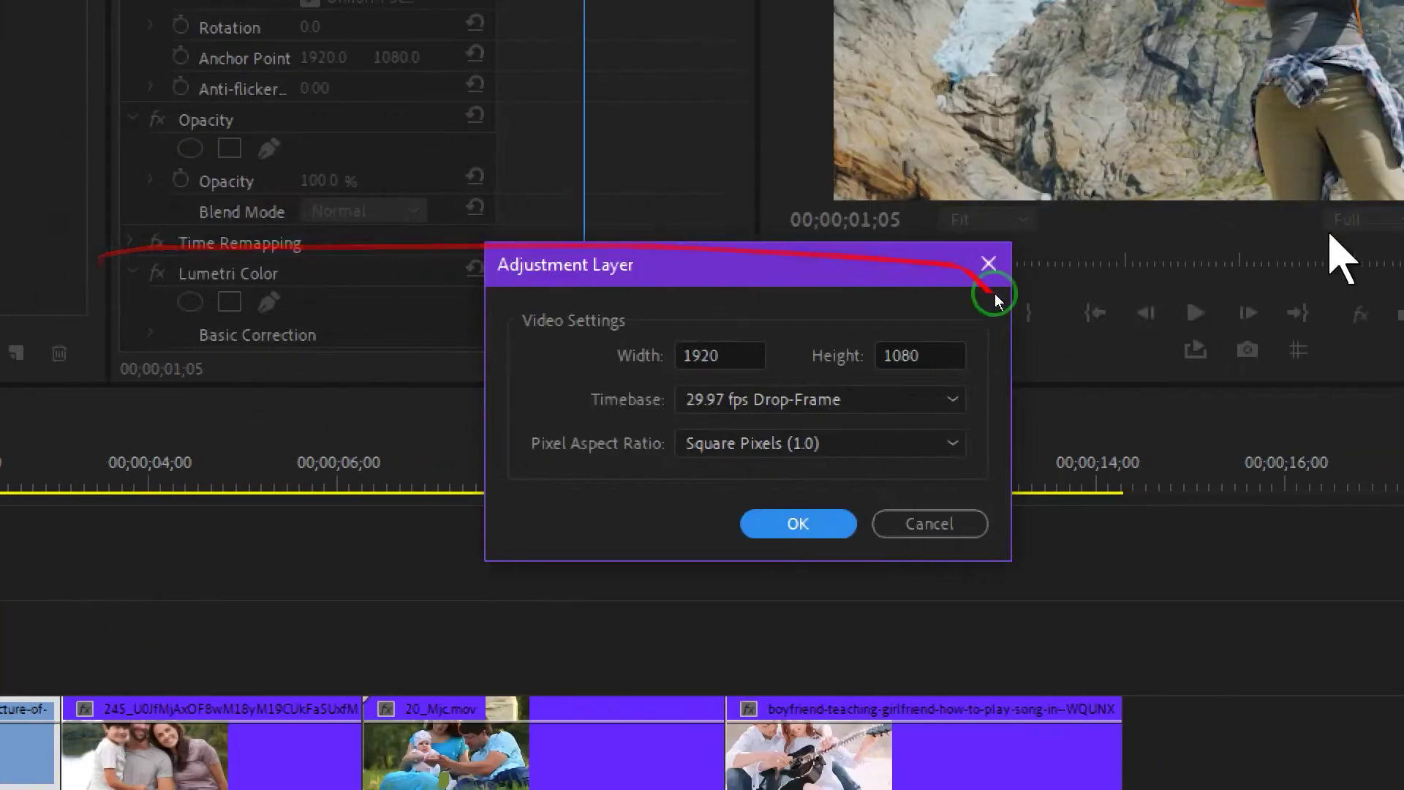
click(1401, 525)
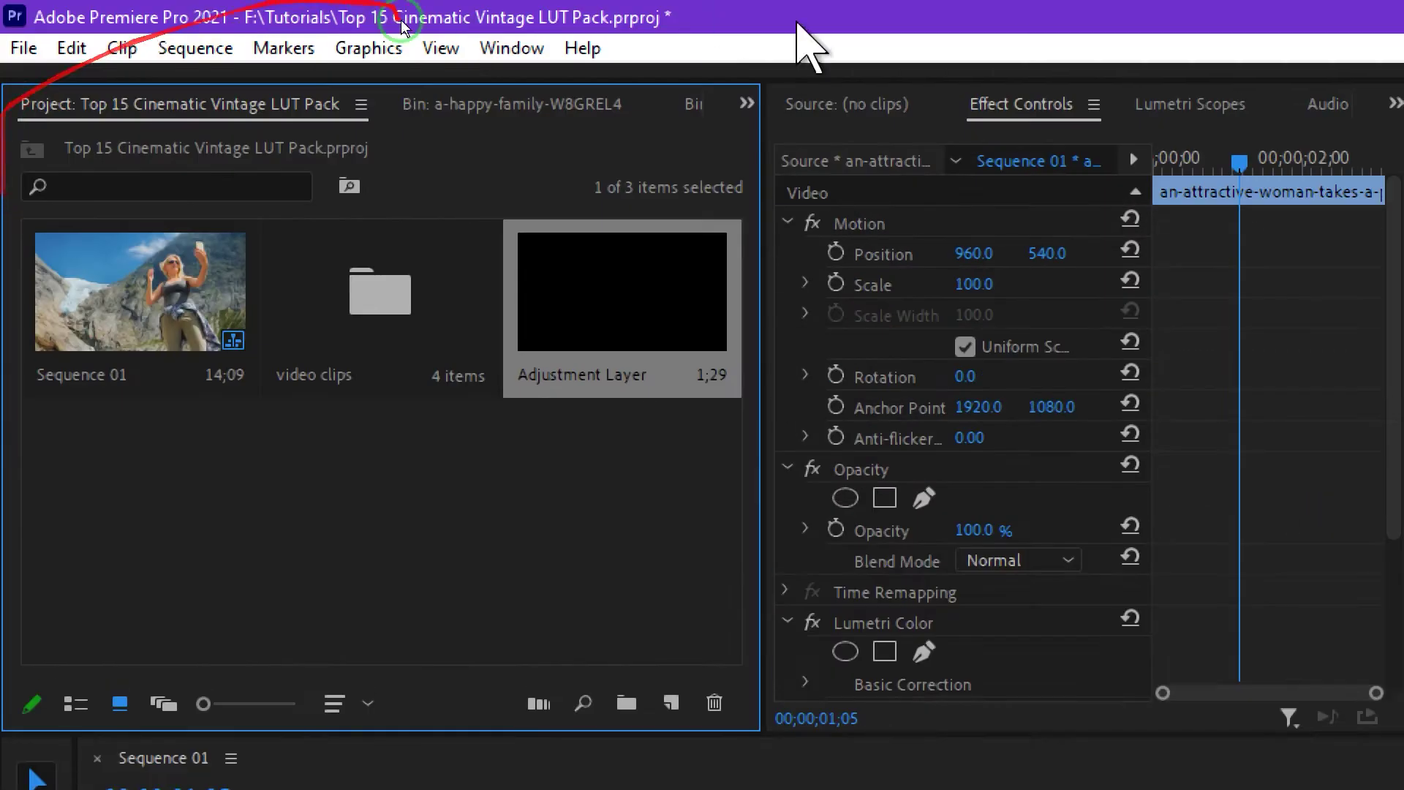
Step: Rename the new adjustment layer in the project as LUT
right_click(598, 20)
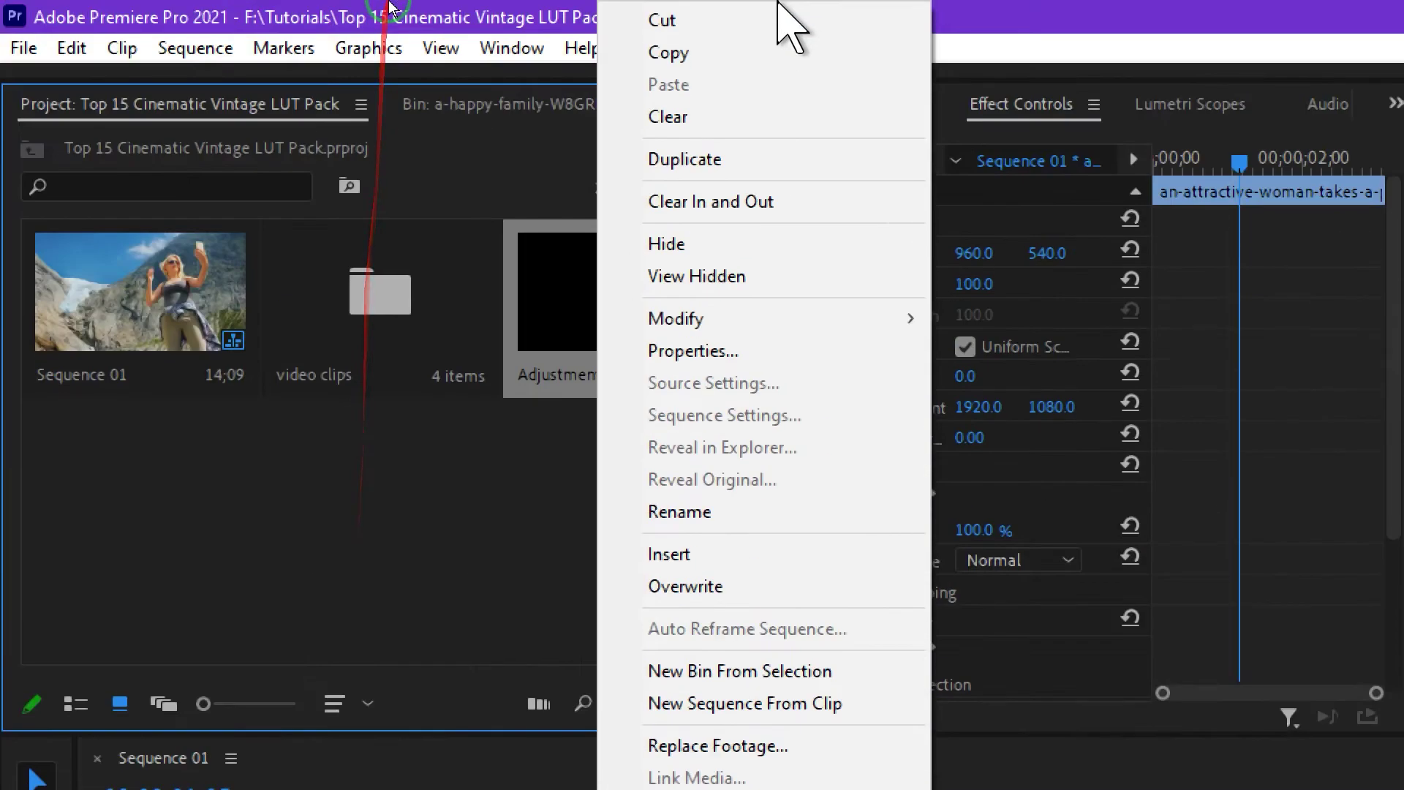
click(751, 515)
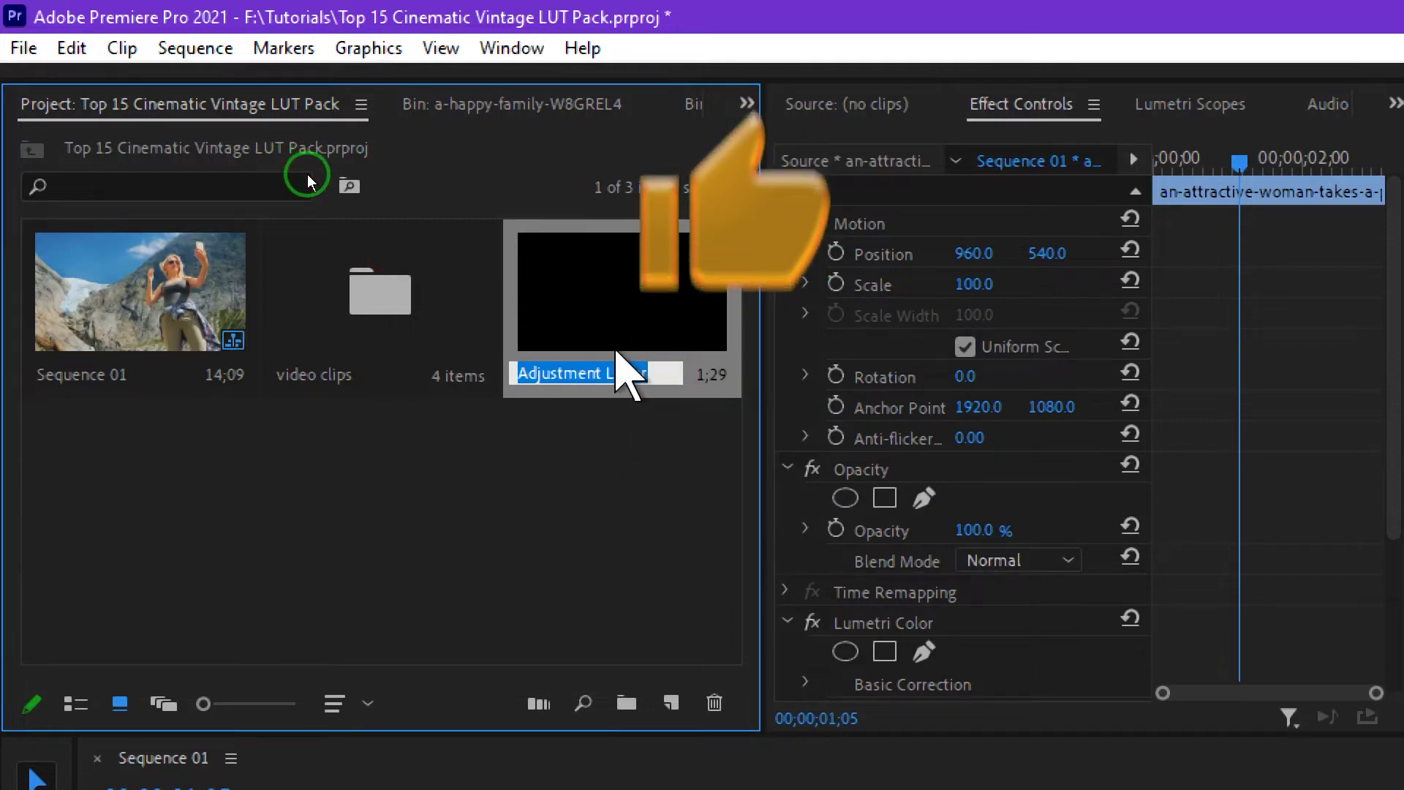
text(LUT)
key(Tab)
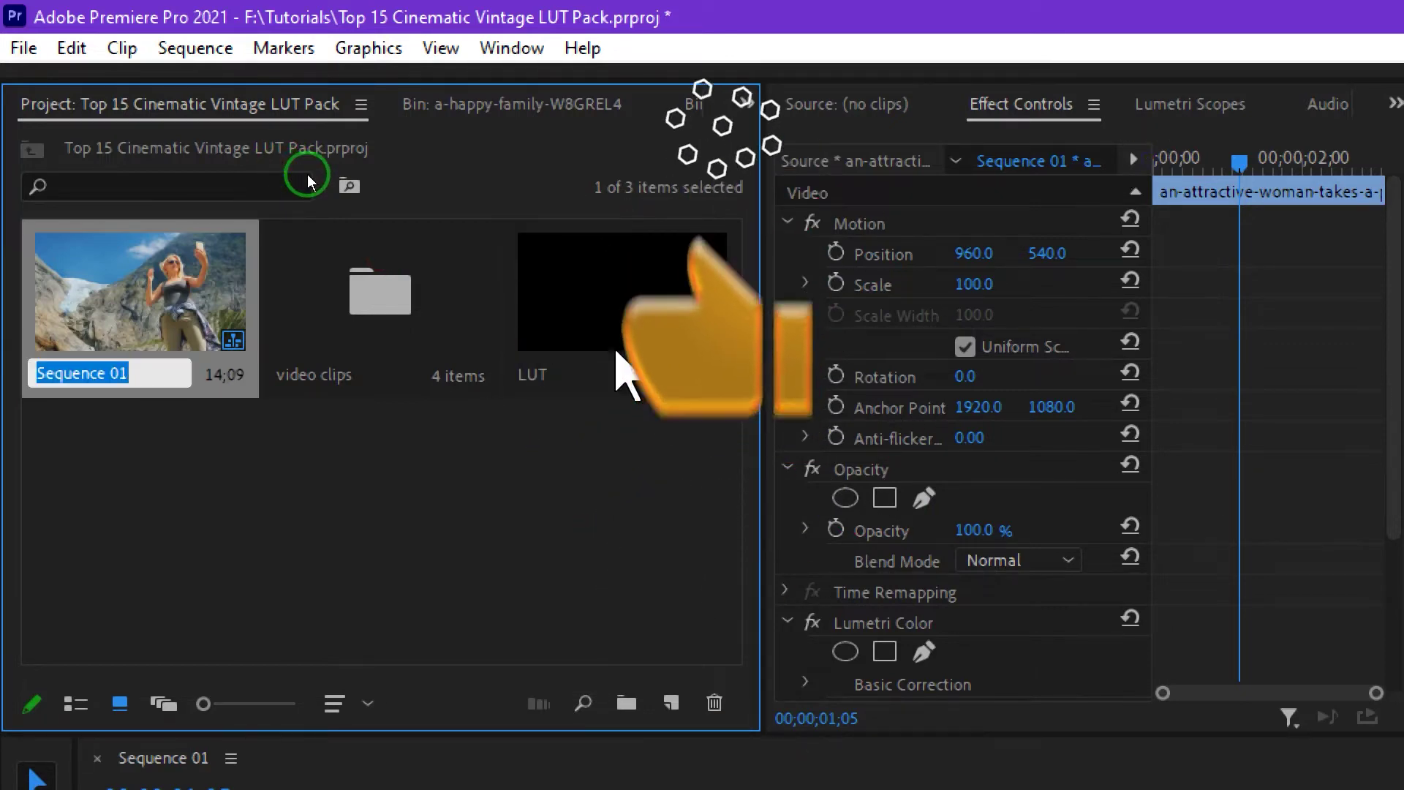
click(618, 362)
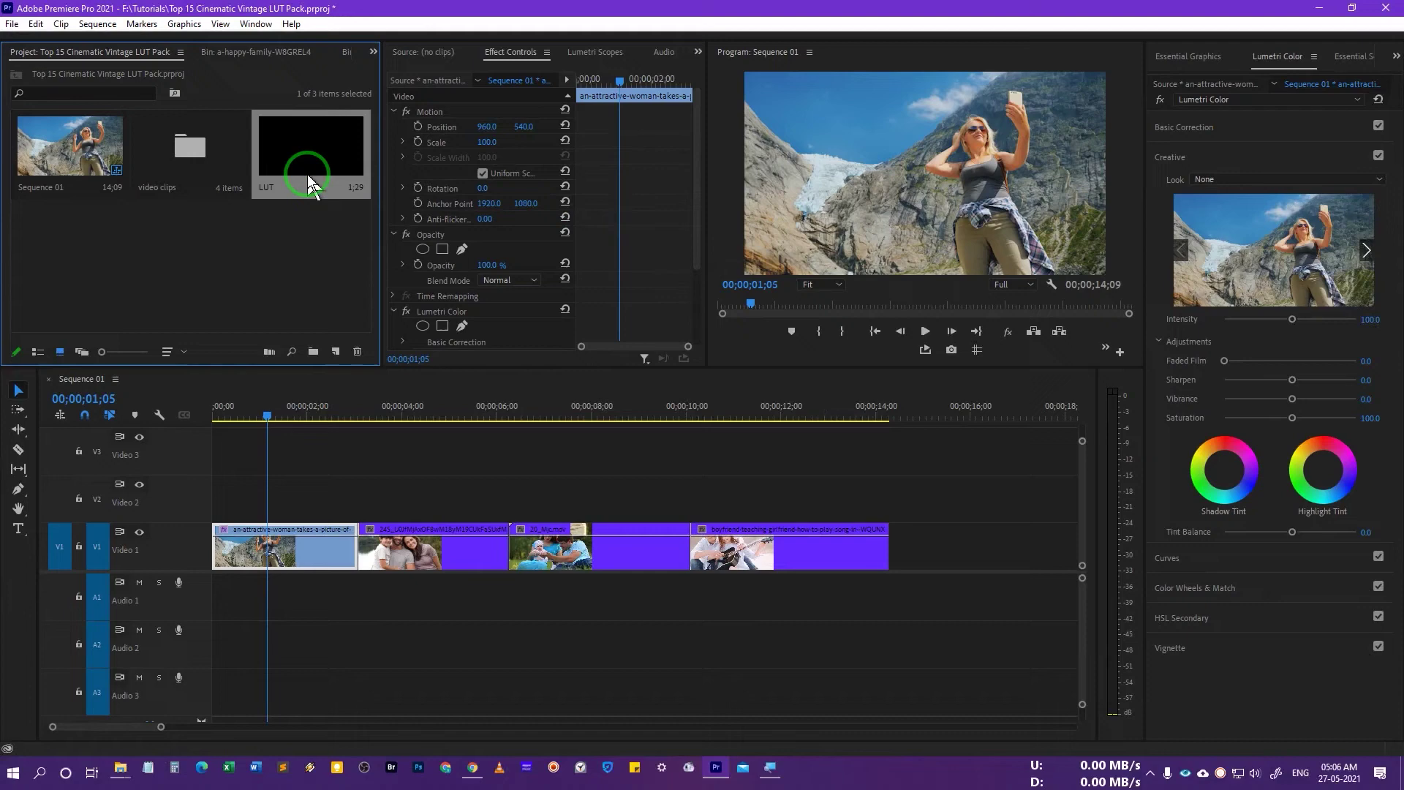
Step: Place the LUT adjustment layer on Video 2 from the sequence start and extend it over all four clips
drag(308, 174, 888, 494)
click(854, 508)
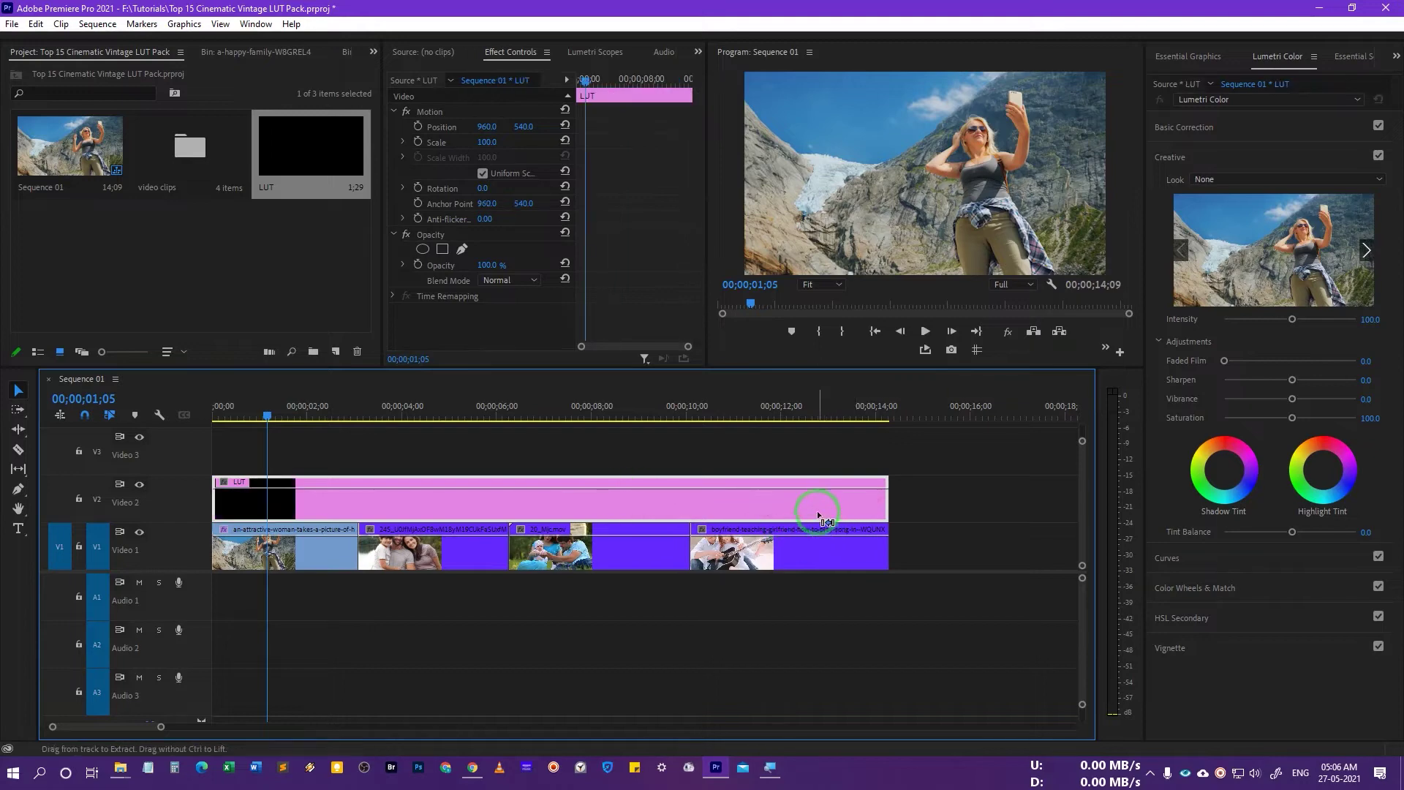
key(ctrl+s)
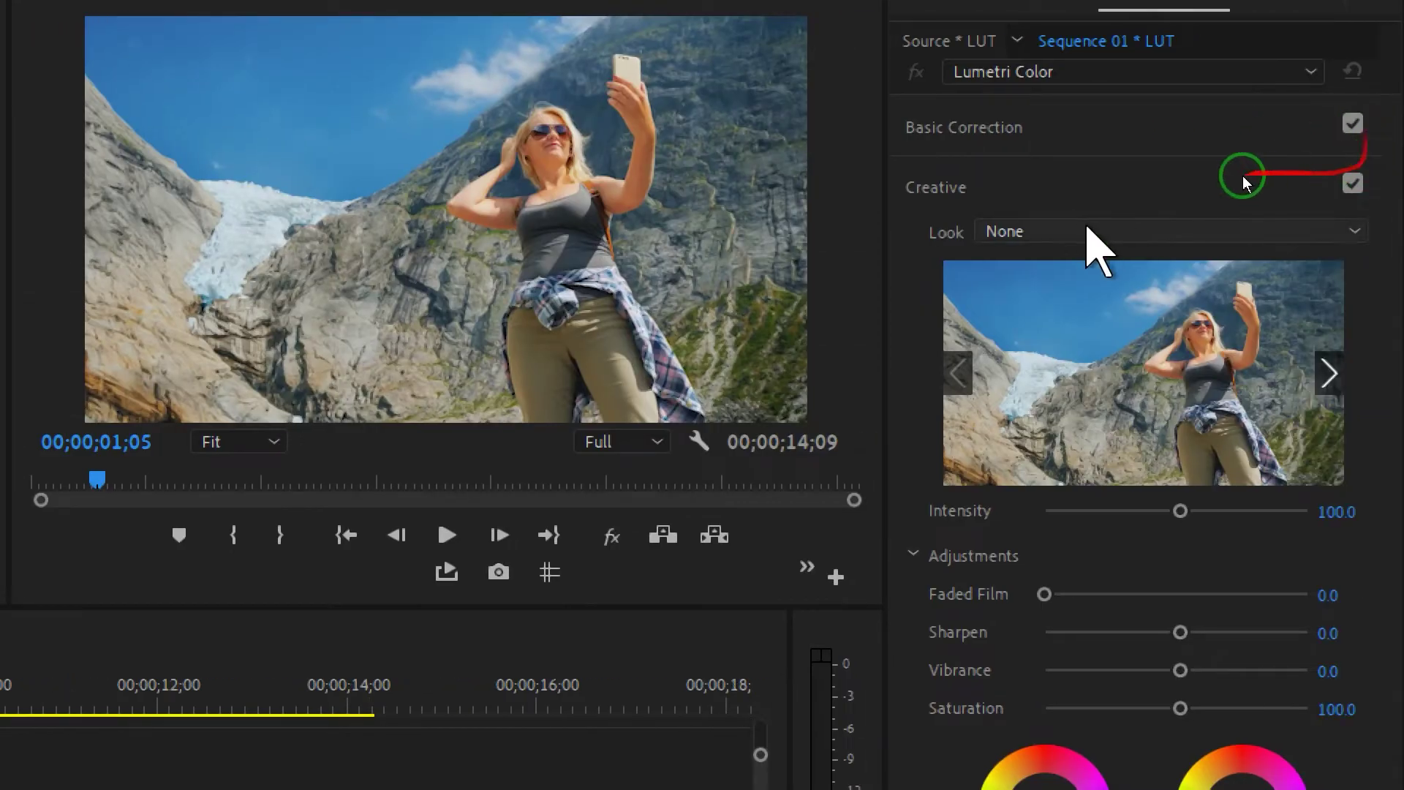
Step: Sort the LUT pack folder by name and apply Vintage-1-Harshvardhanart.cube as the LUT layer's Creative look
click(1192, 228)
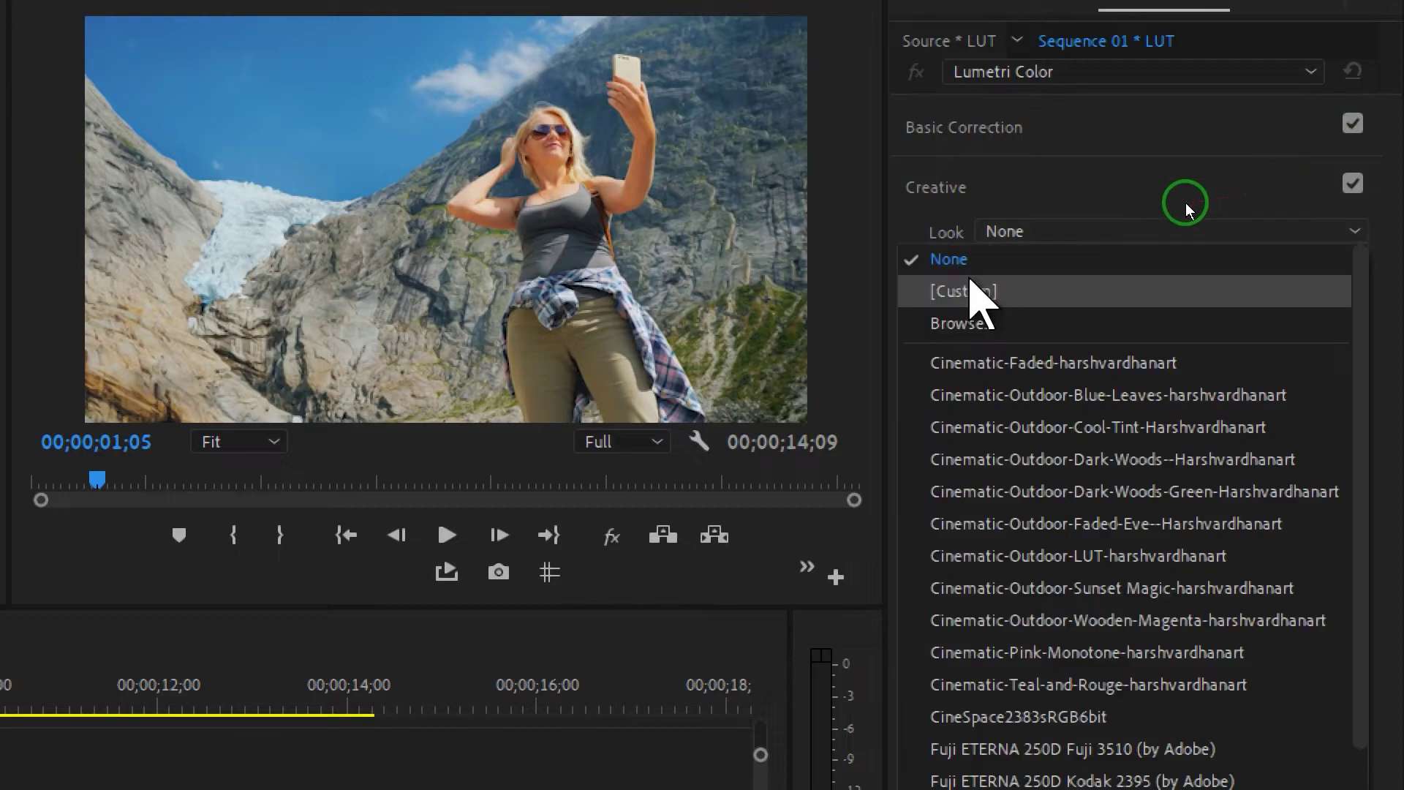
click(1196, 227)
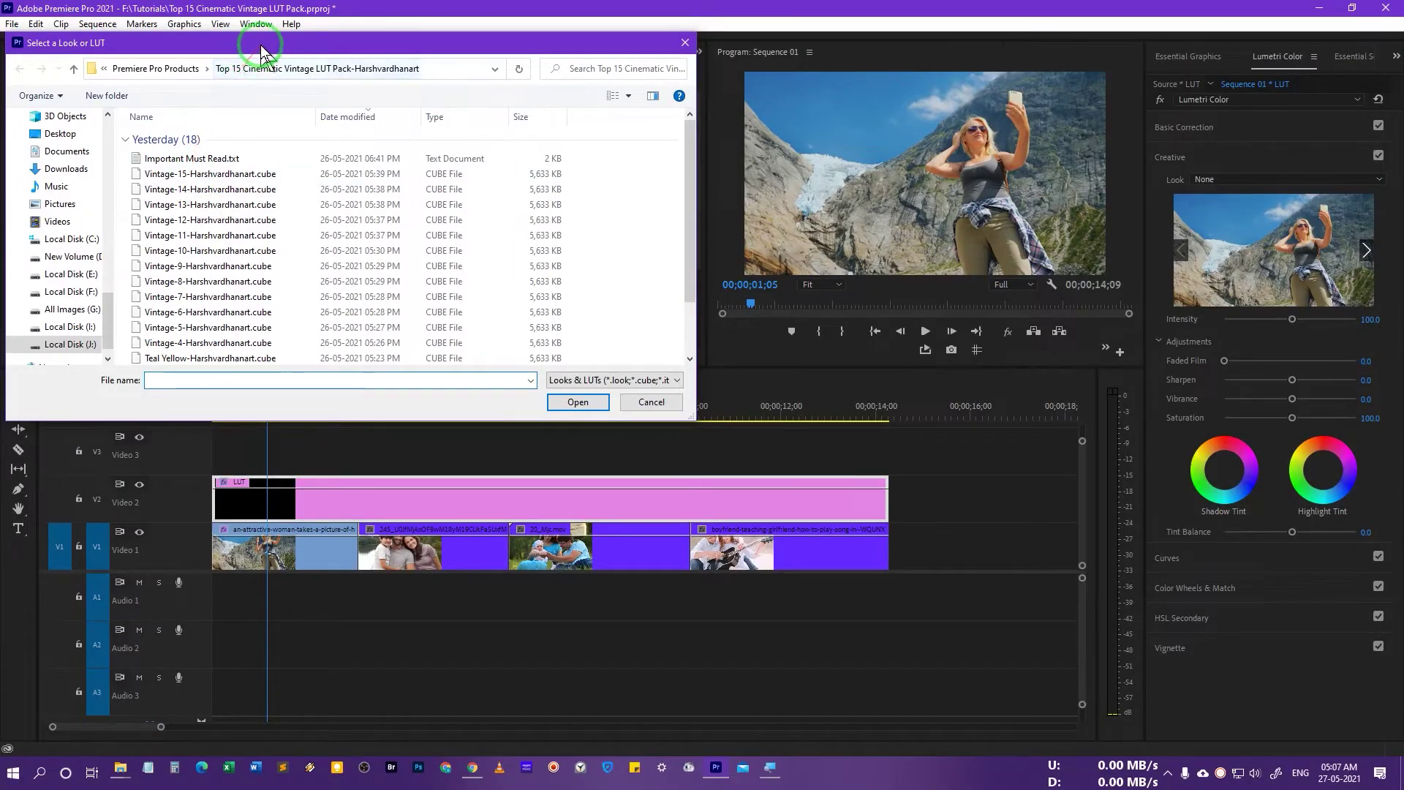
drag(286, 42, 654, 30)
scroll(805, 235, down, 2)
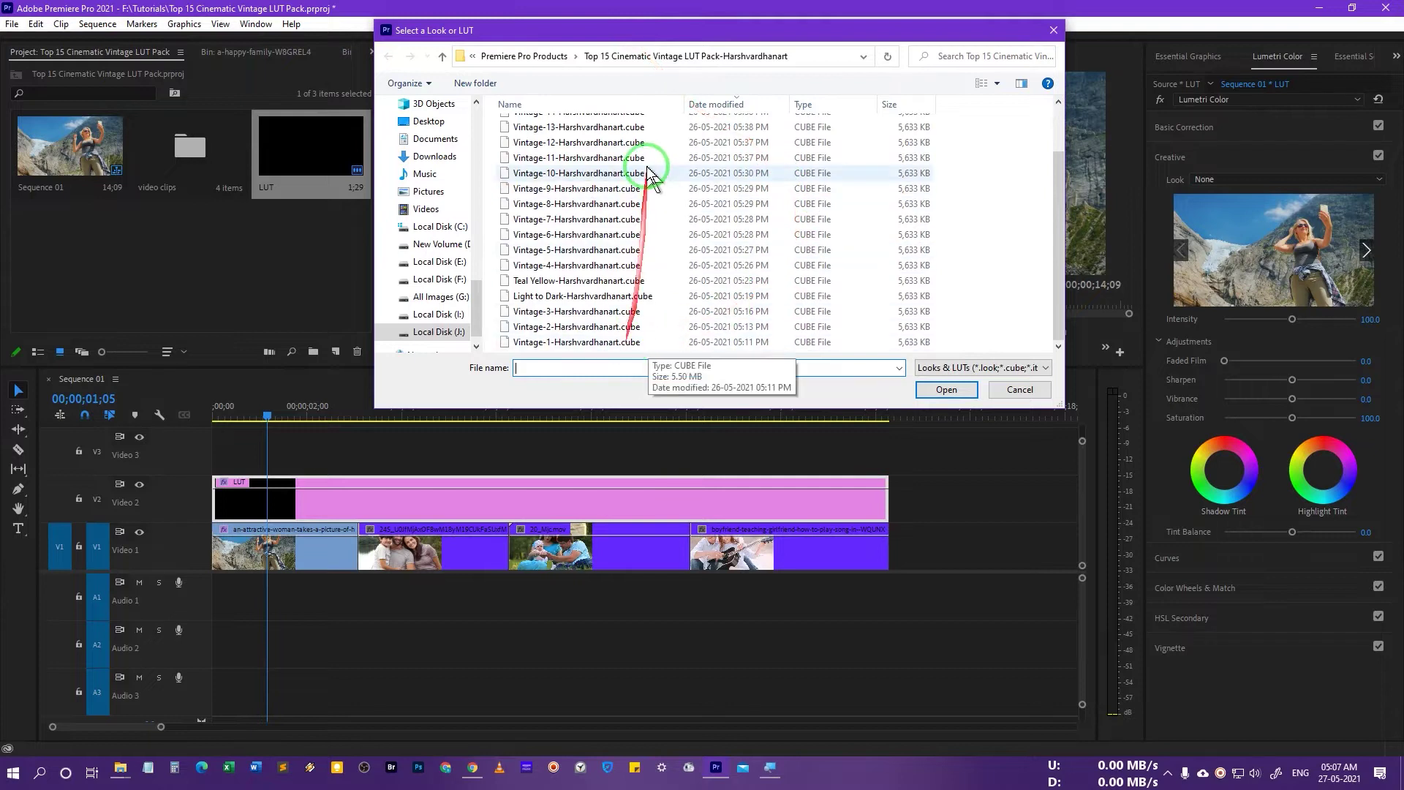
click(588, 104)
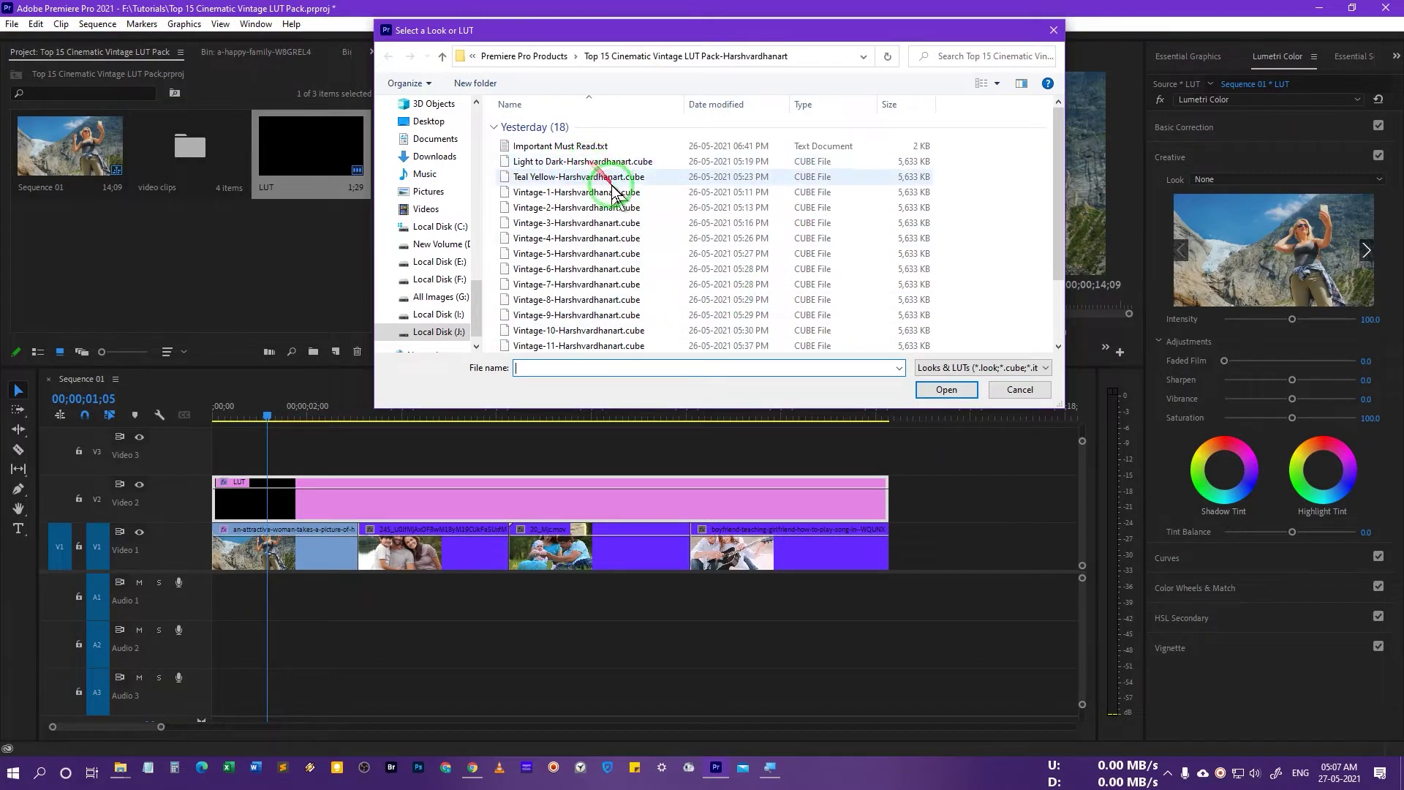
click(565, 193)
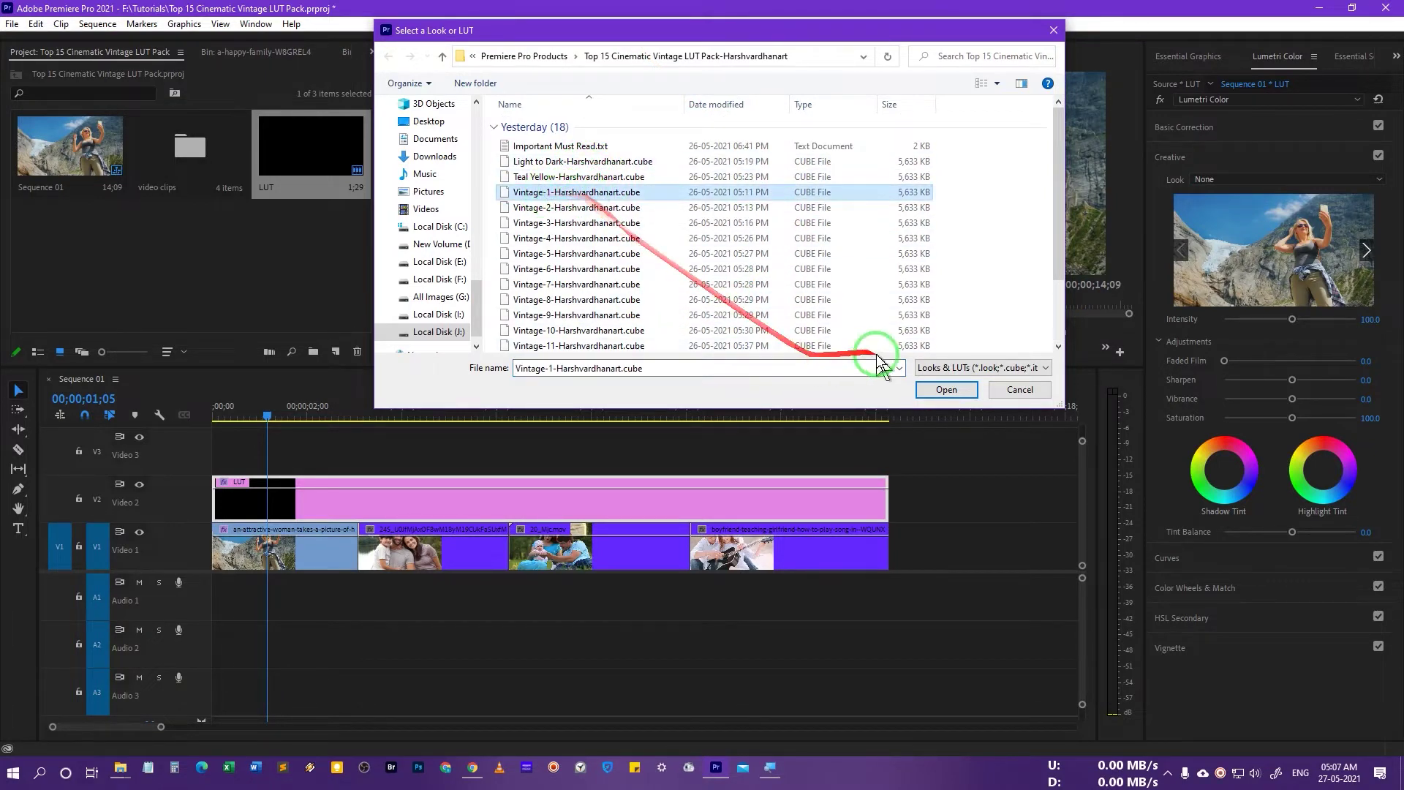
click(946, 389)
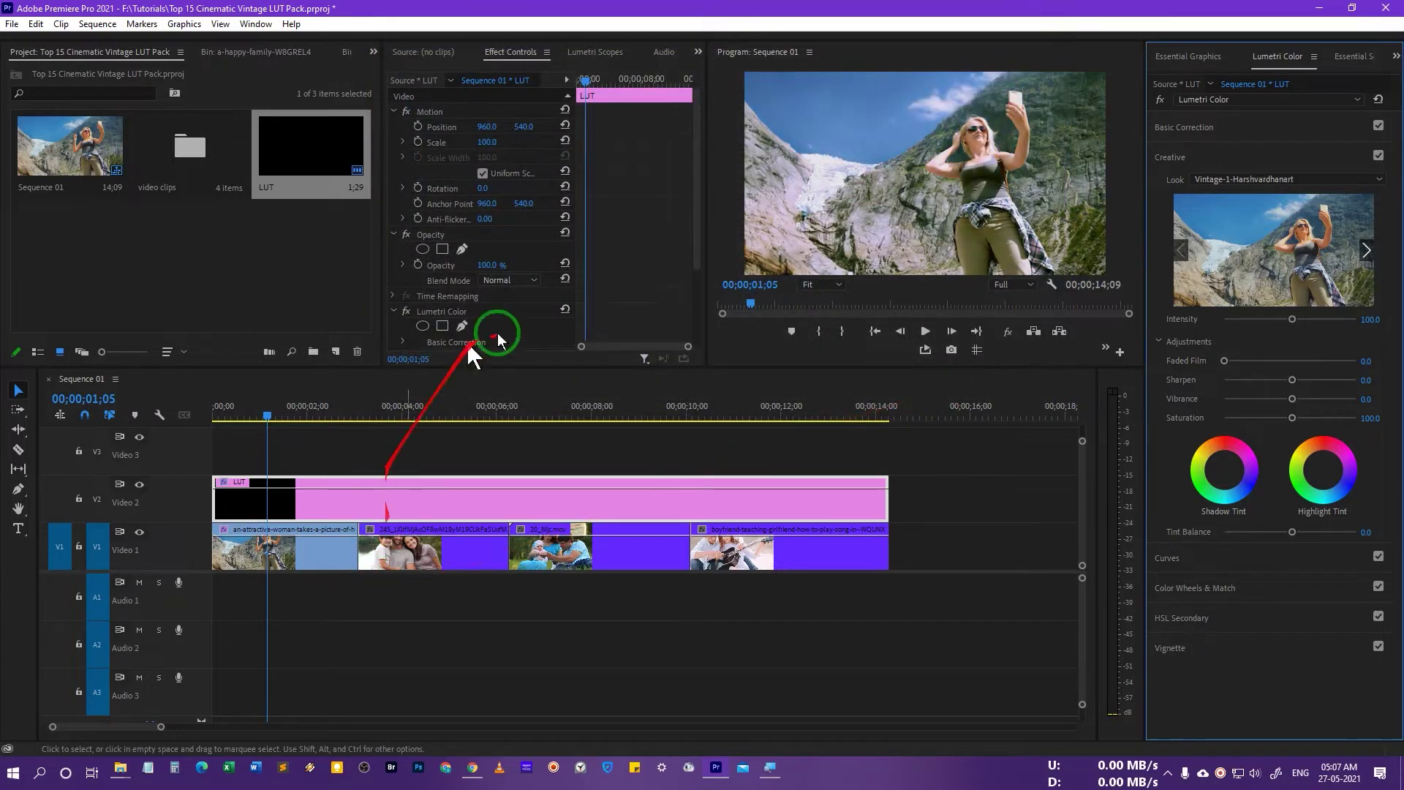
Step: Preview the Vintage-1 look across all four clips and return the playhead to 00;00;01;17
drag(264, 421, 317, 418)
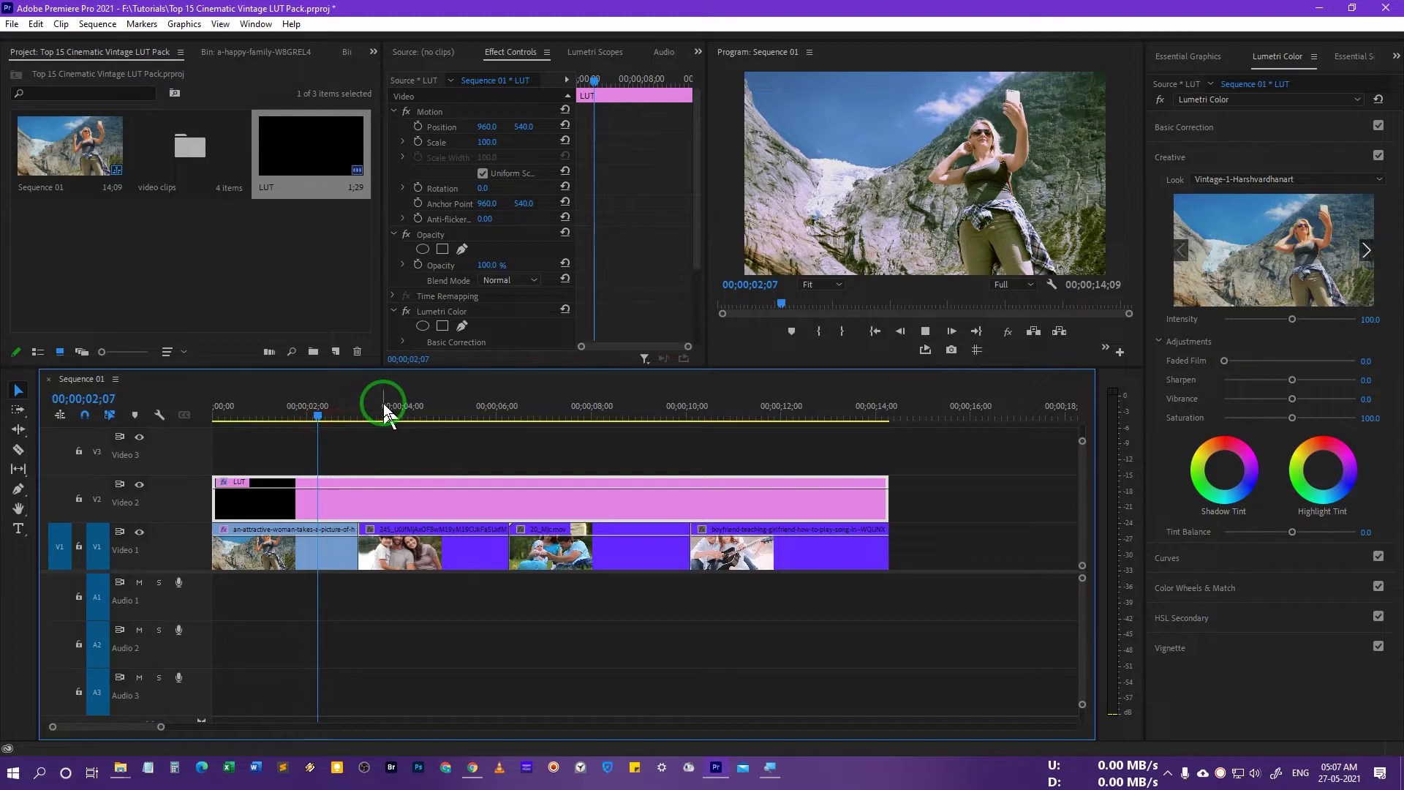
key(space)
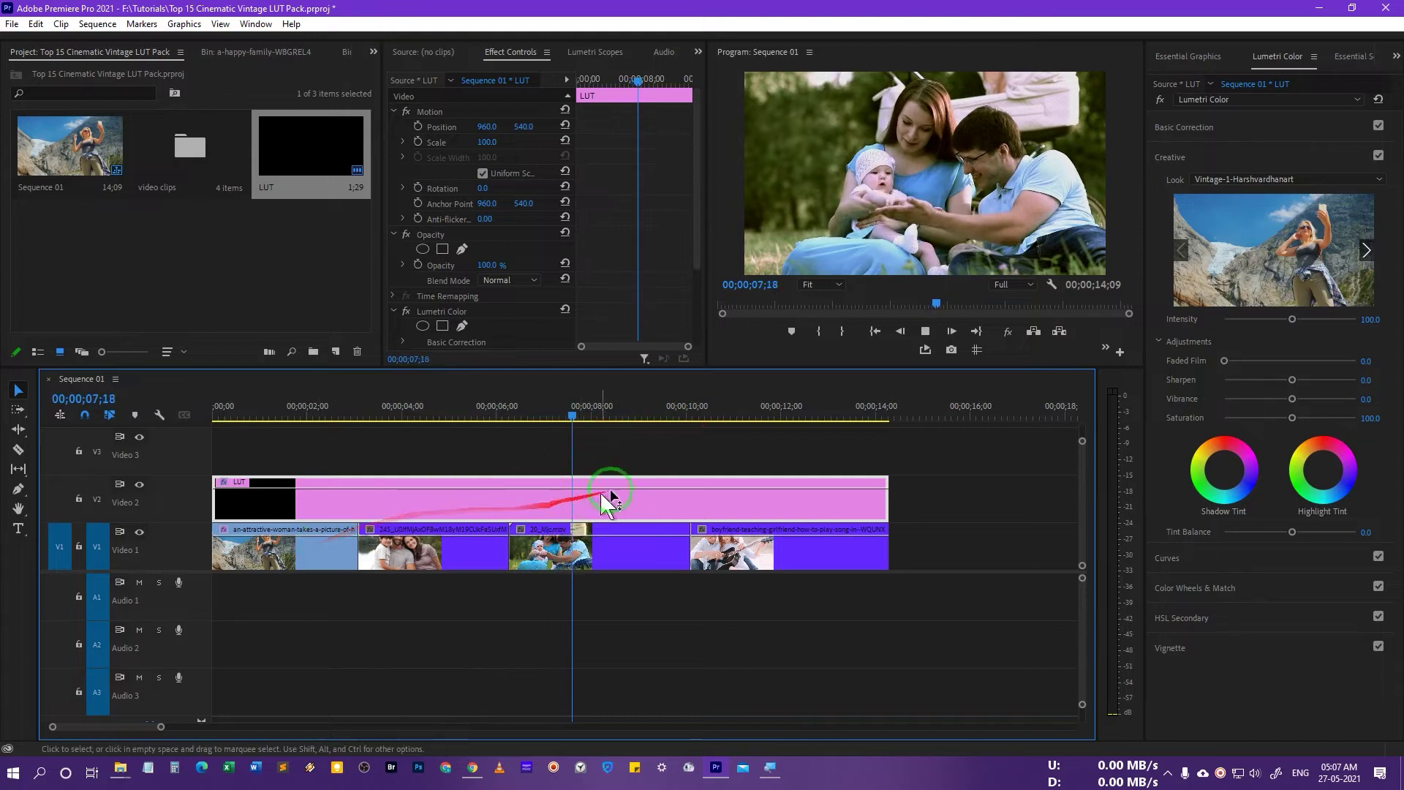
click(700, 417)
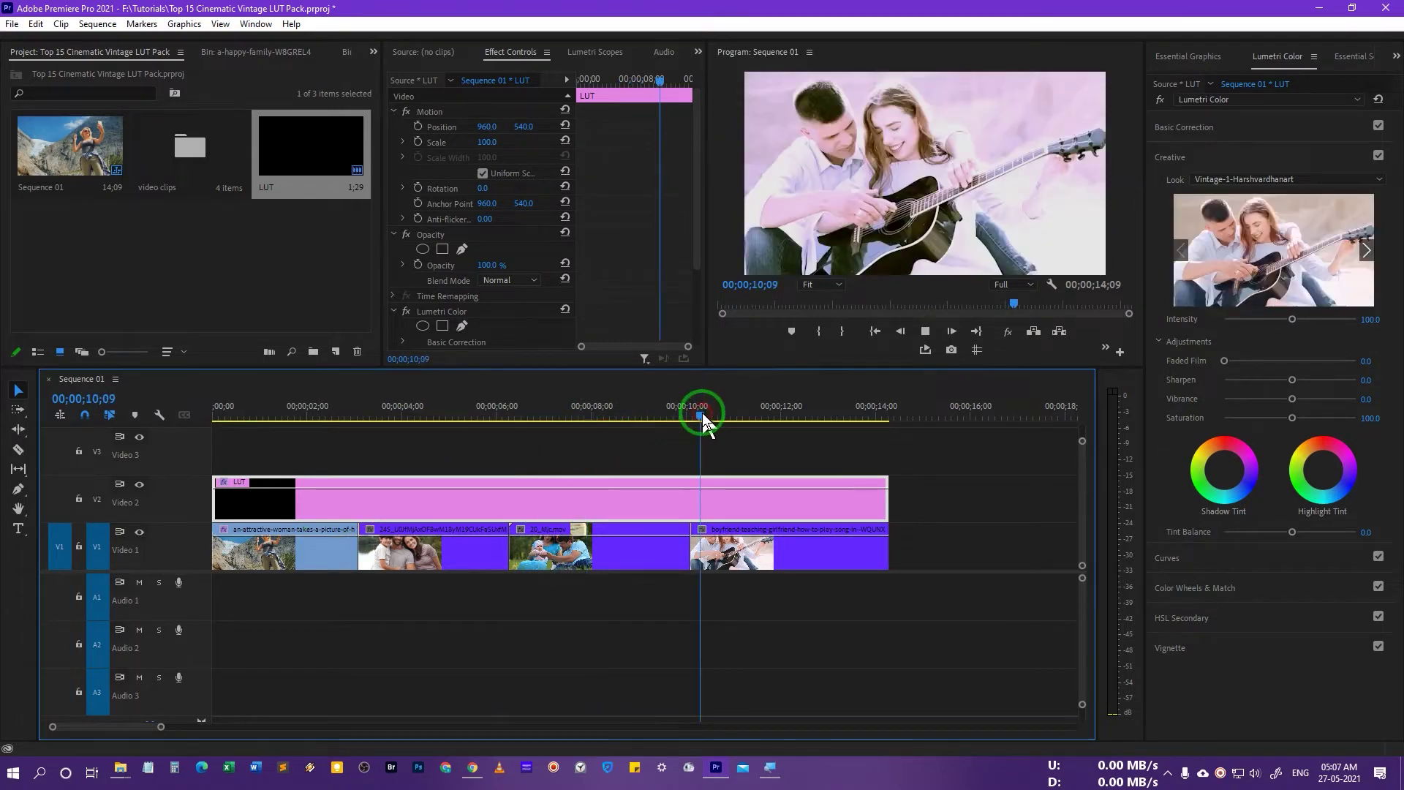
drag(703, 422, 729, 427)
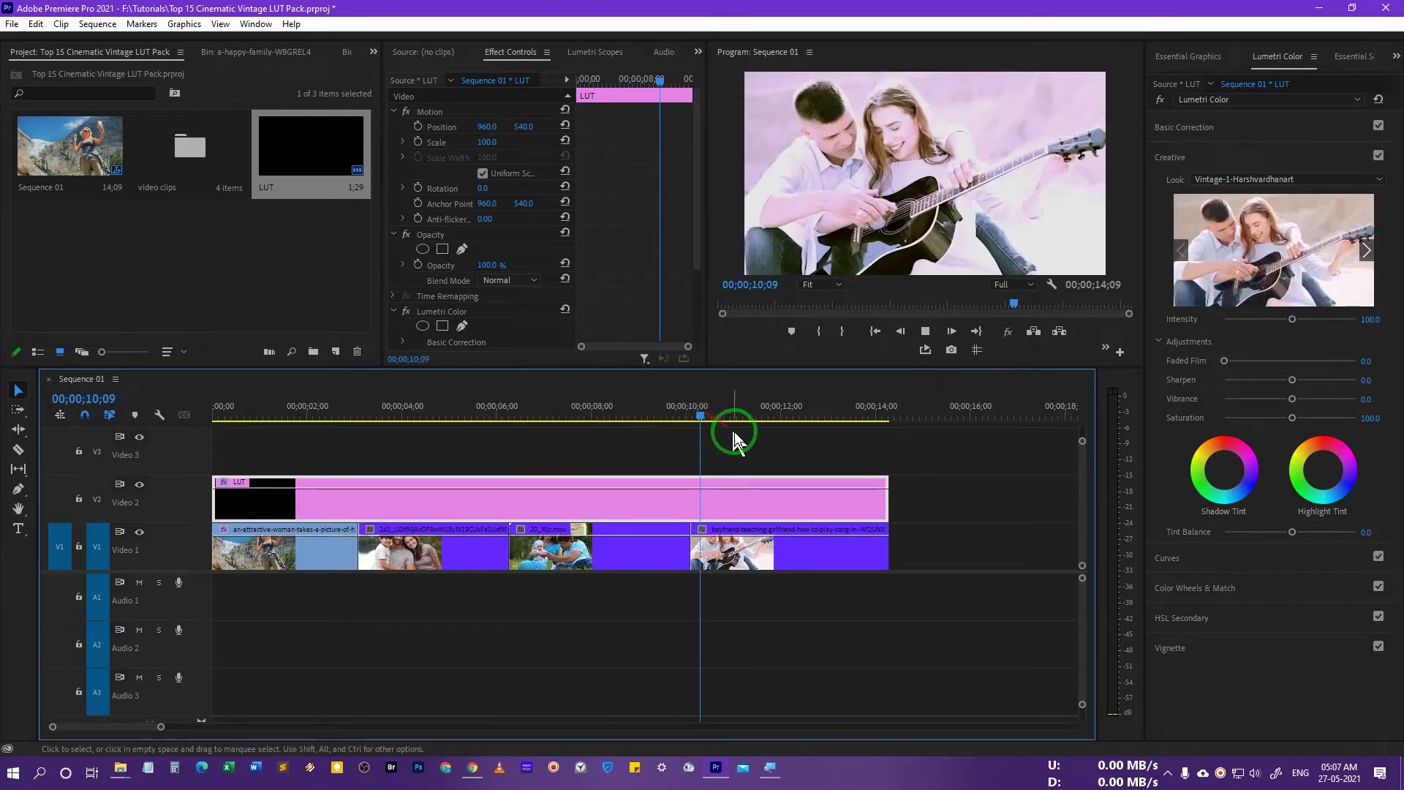
click(751, 518)
click(406, 416)
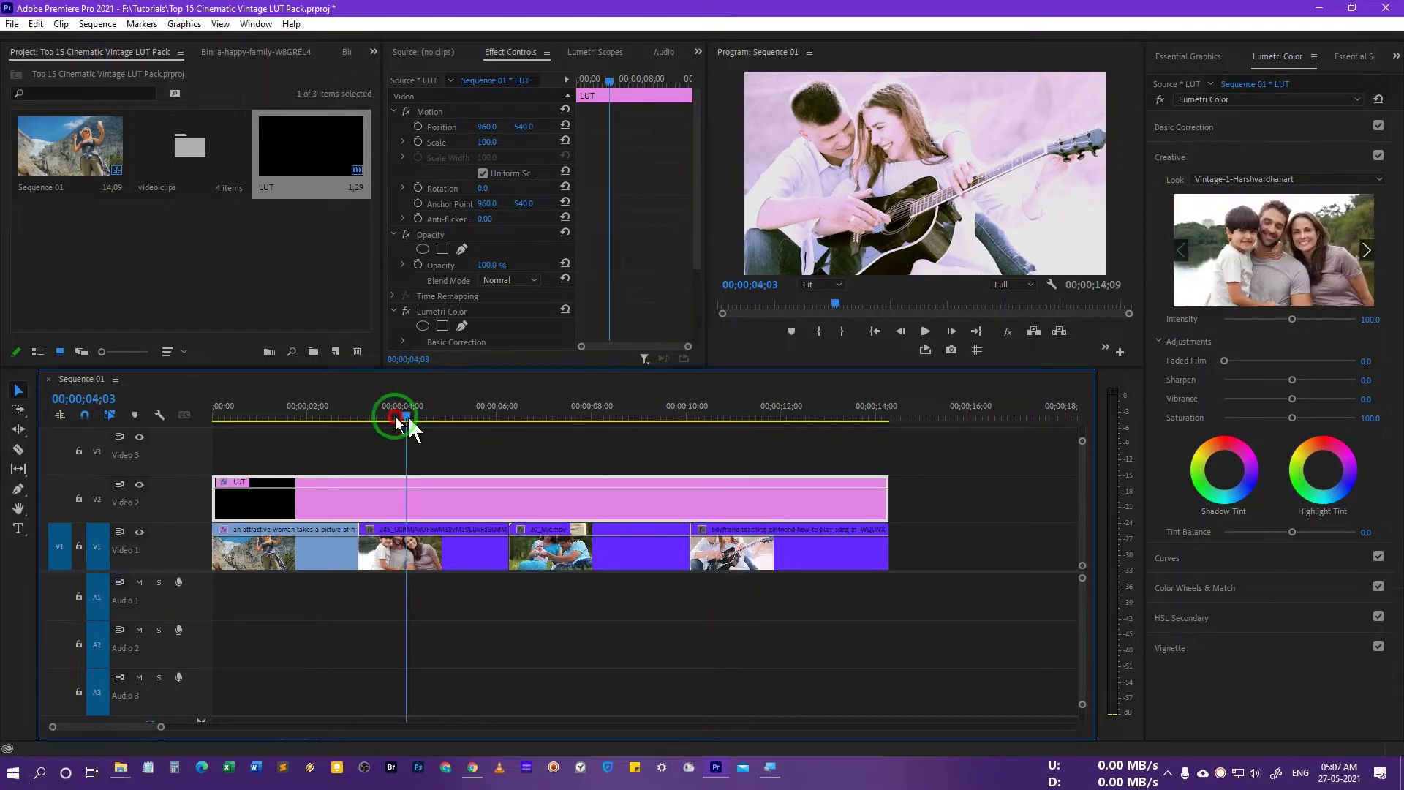
click(285, 417)
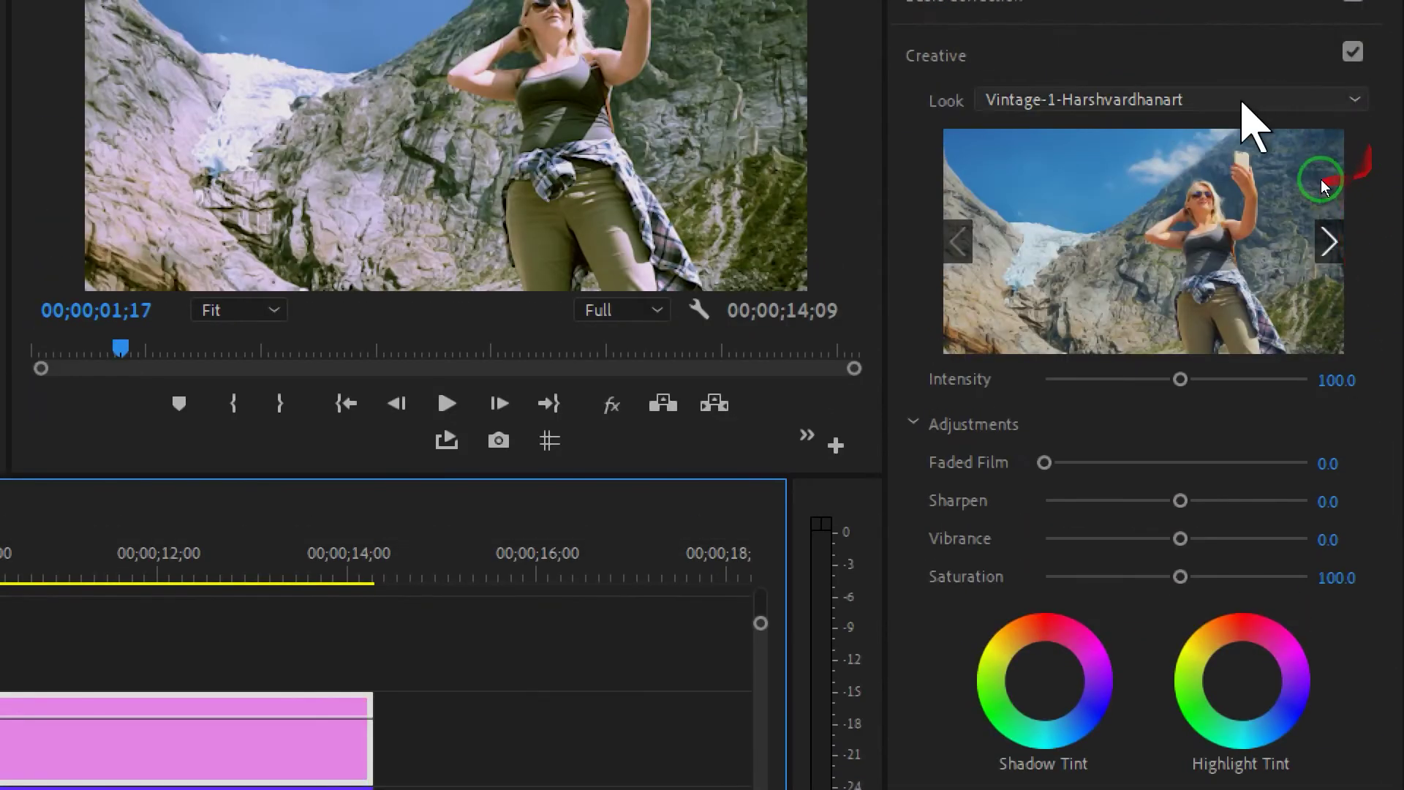
Step: Try a look intensity of 124.9 on the LUT layer, and reset it to 100
mouse_move(1180, 380)
mouse_down()
mouse_move(1112, 380)
mouse_move(1260, 379)
mouse_move(1209, 379)
mouse_up()
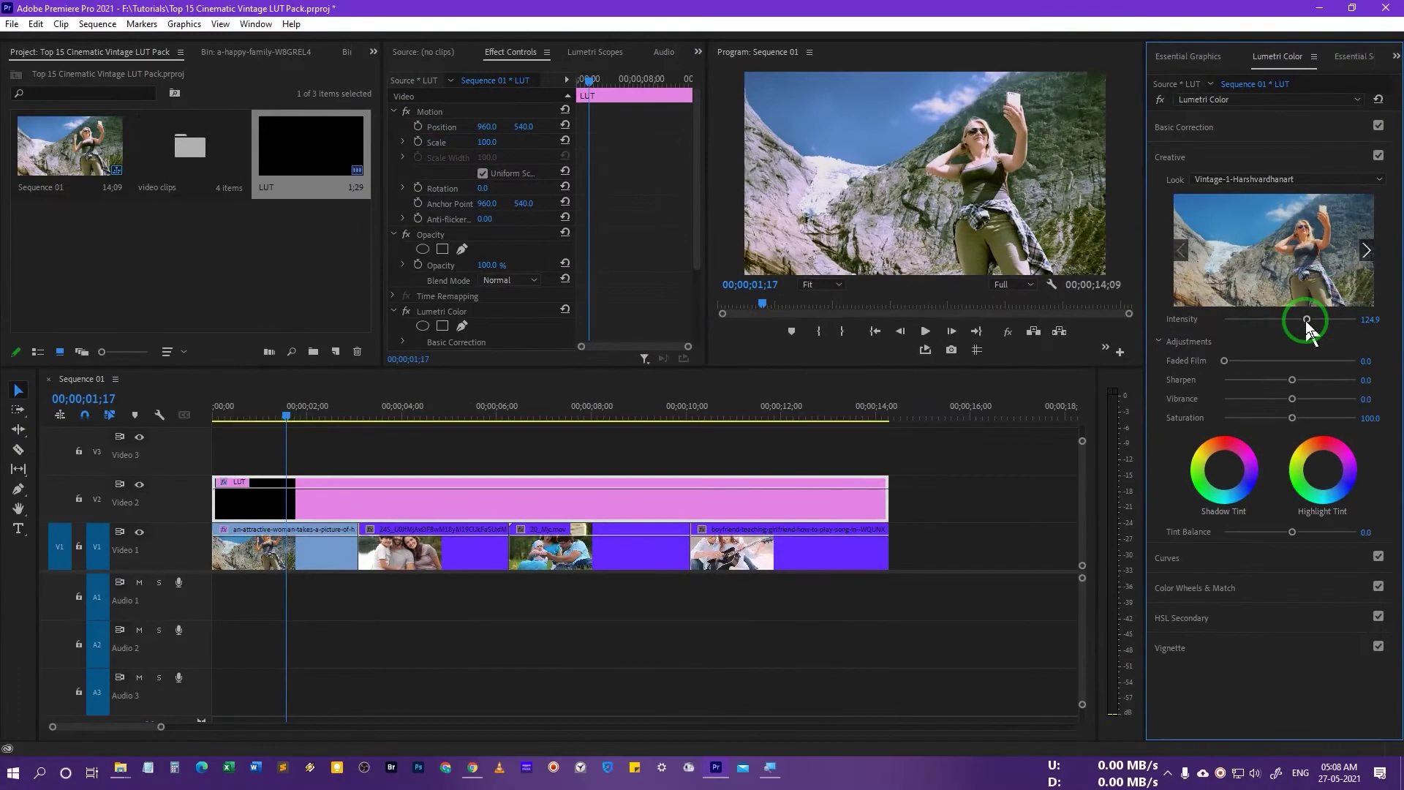
double_click(1306, 321)
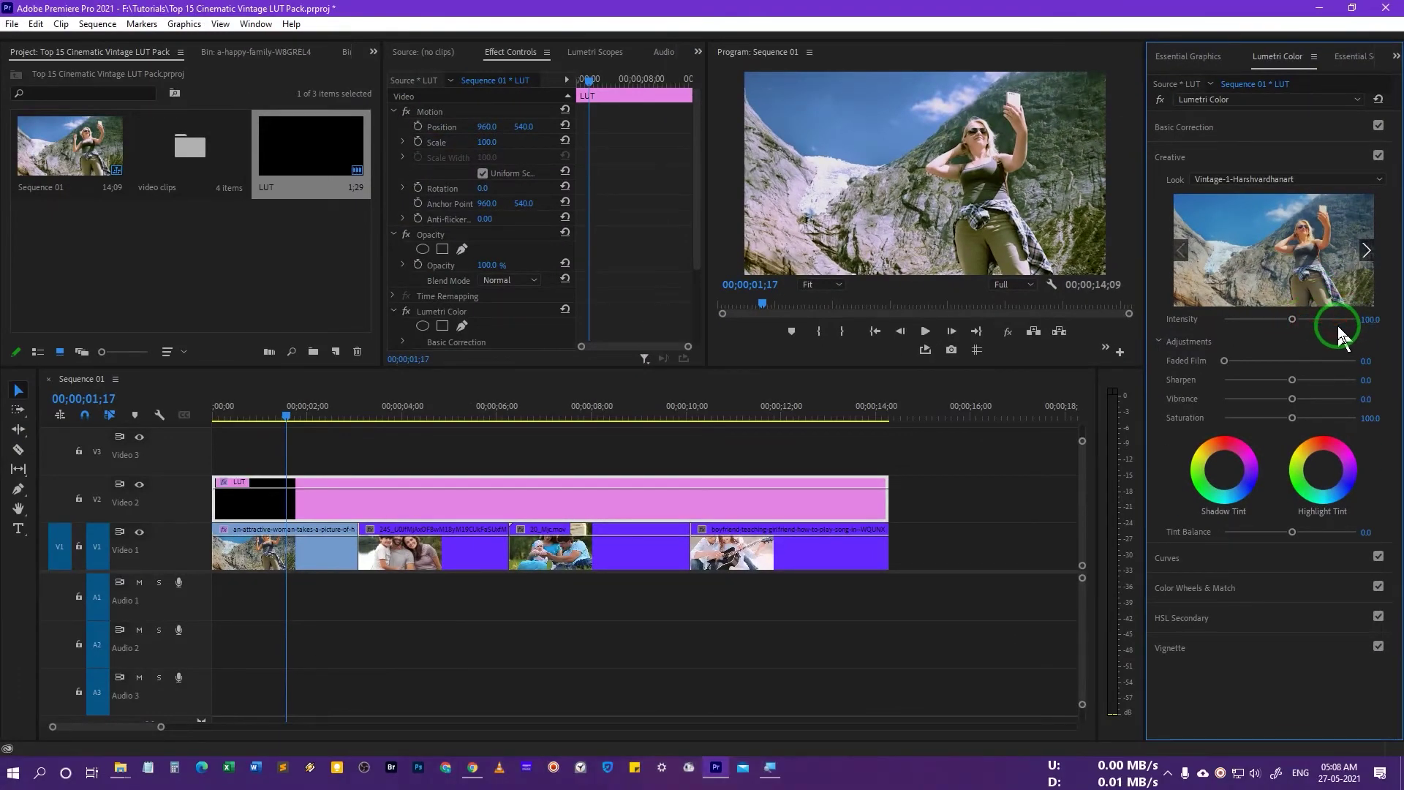
Step: Compare the first two clips with and without the Vintage-1 look by switching Video 2's output off and on
click(301, 549)
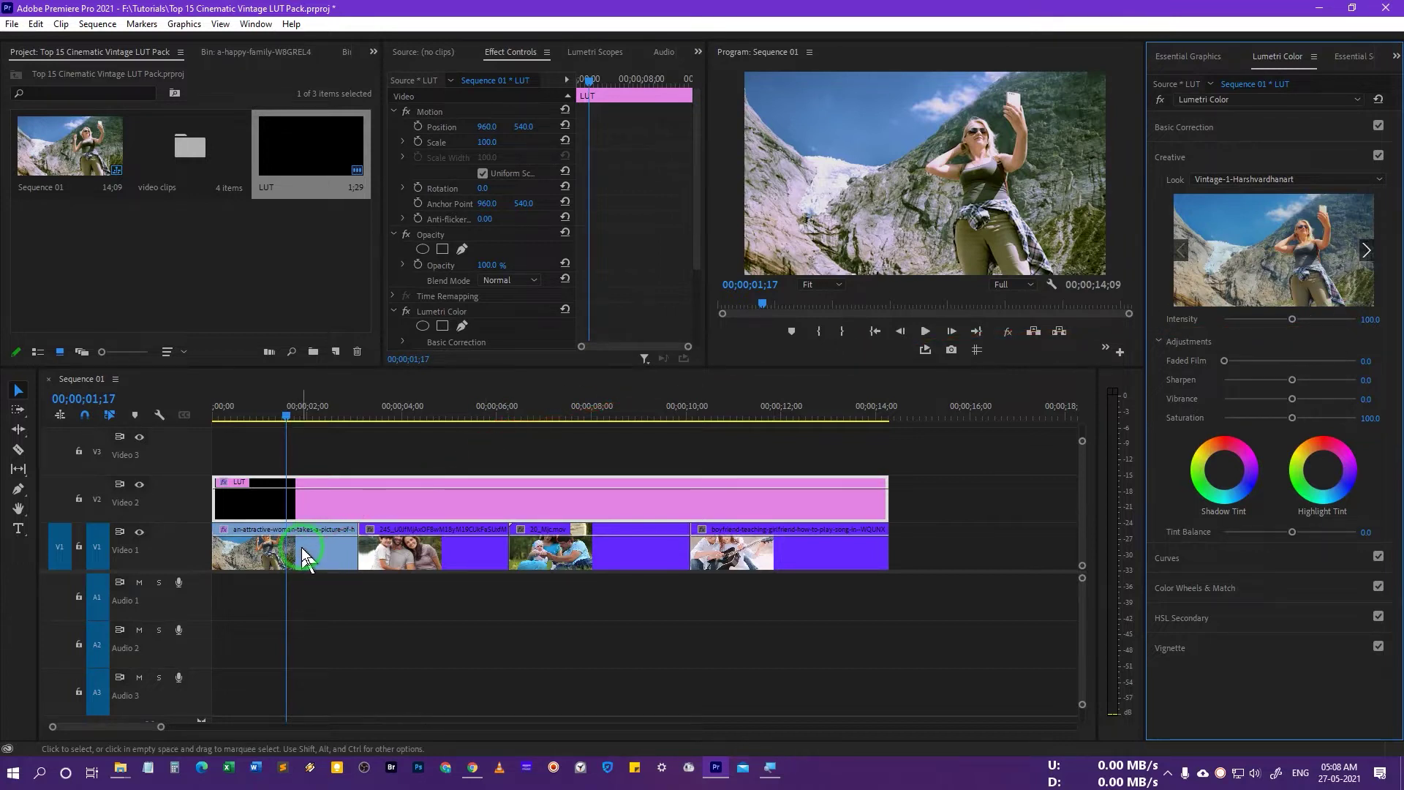
click(139, 484)
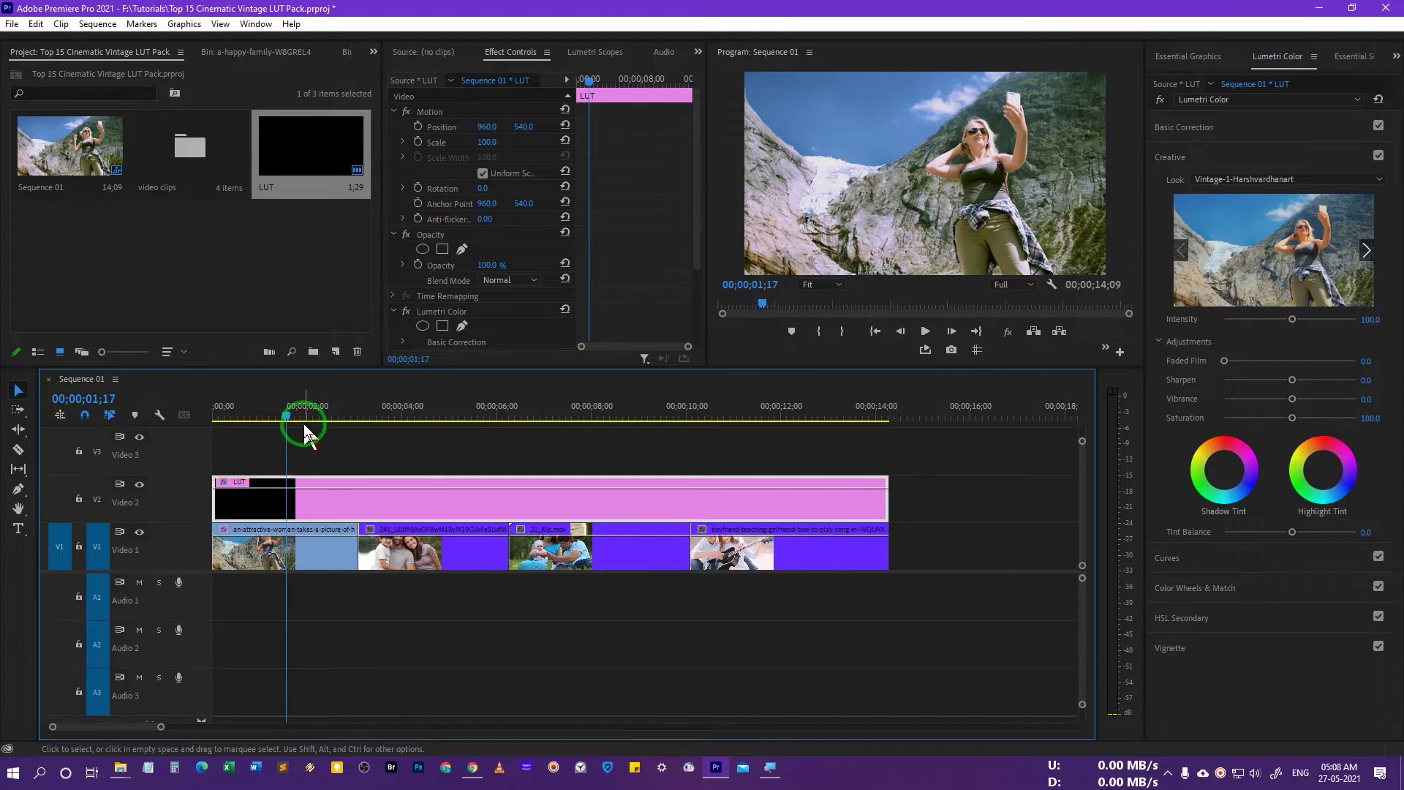
drag(305, 421, 394, 424)
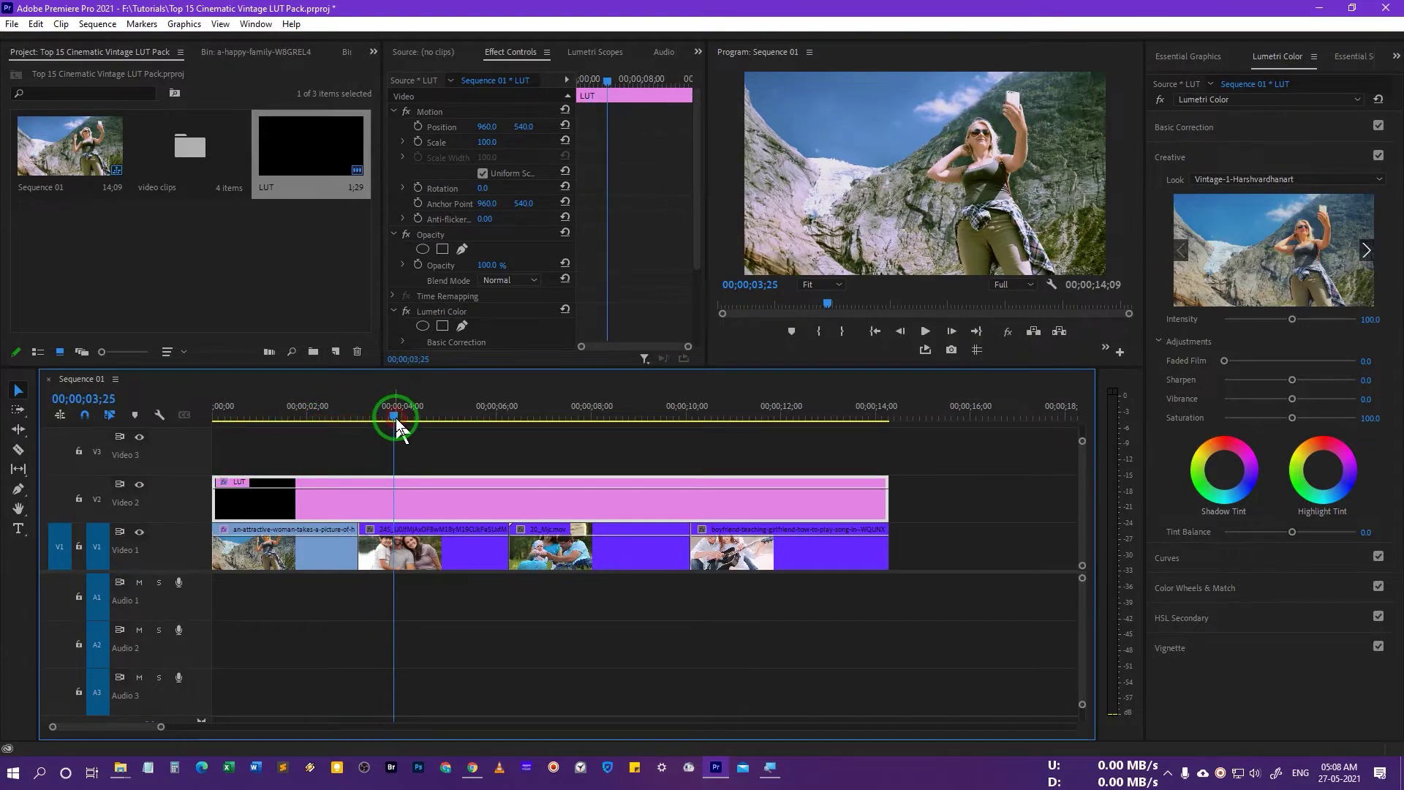
click(139, 485)
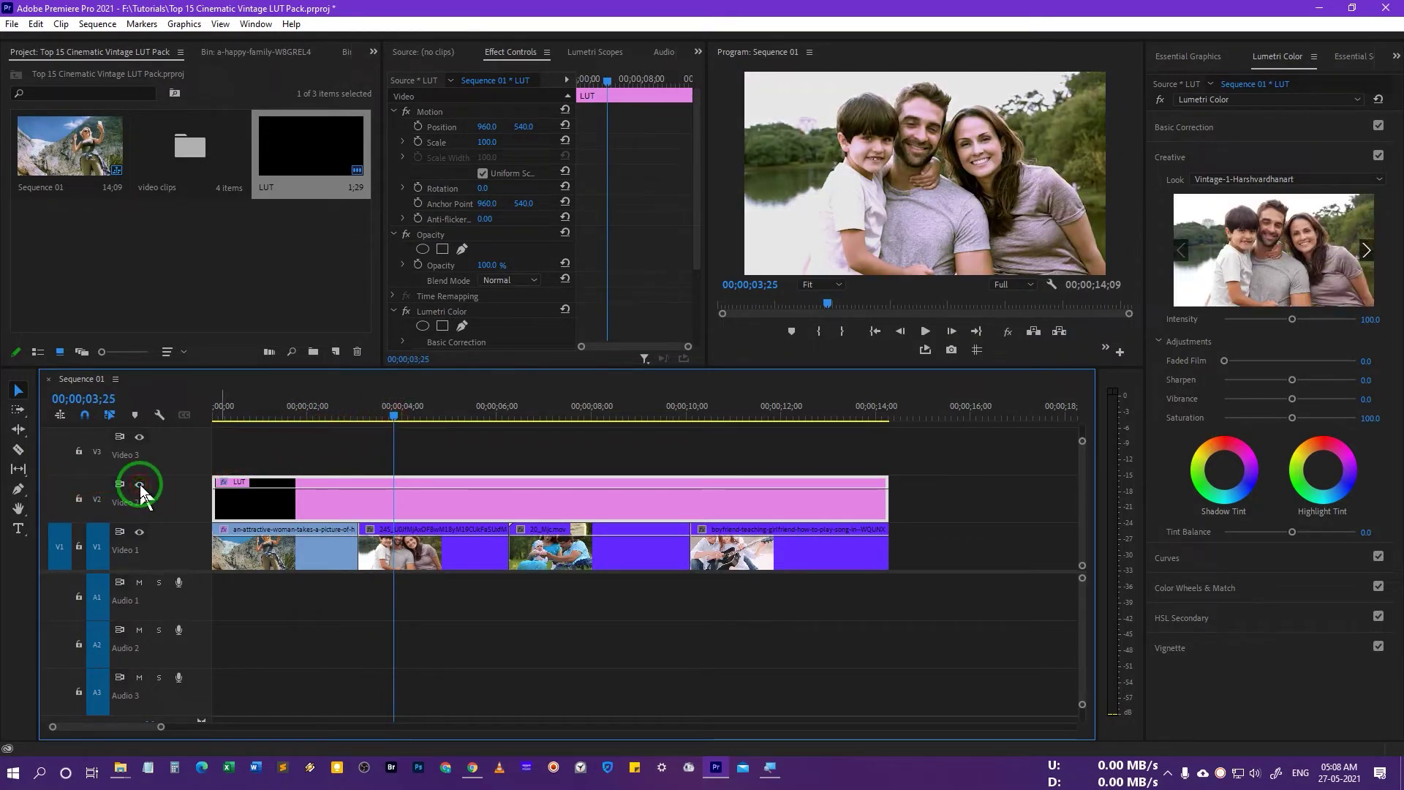
click(140, 485)
Step: Change the LUT layer's Creative look to Vintage-2-Harshvardhanart and scrub through the clips to 00;00;11;13
click(1259, 181)
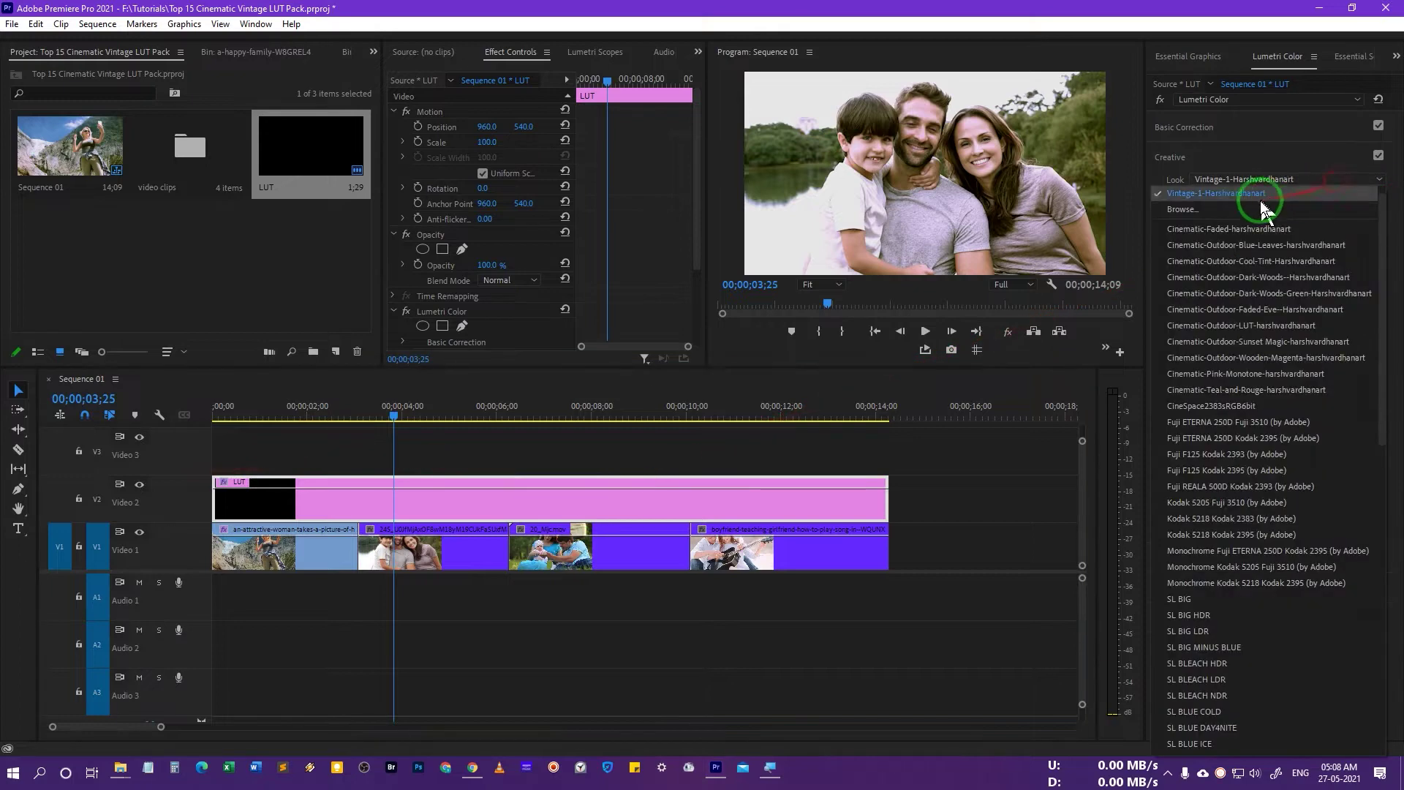
click(1261, 203)
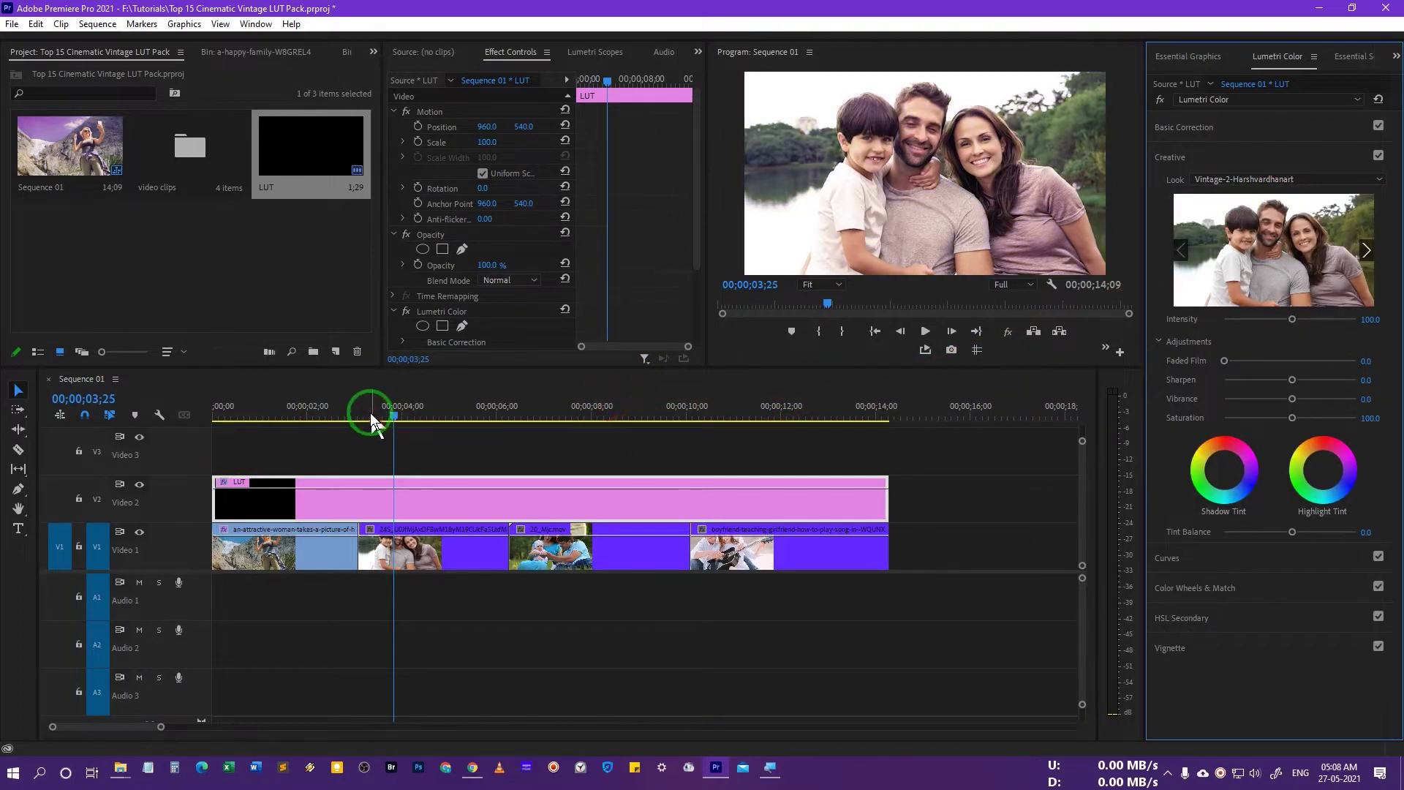
drag(372, 420, 756, 423)
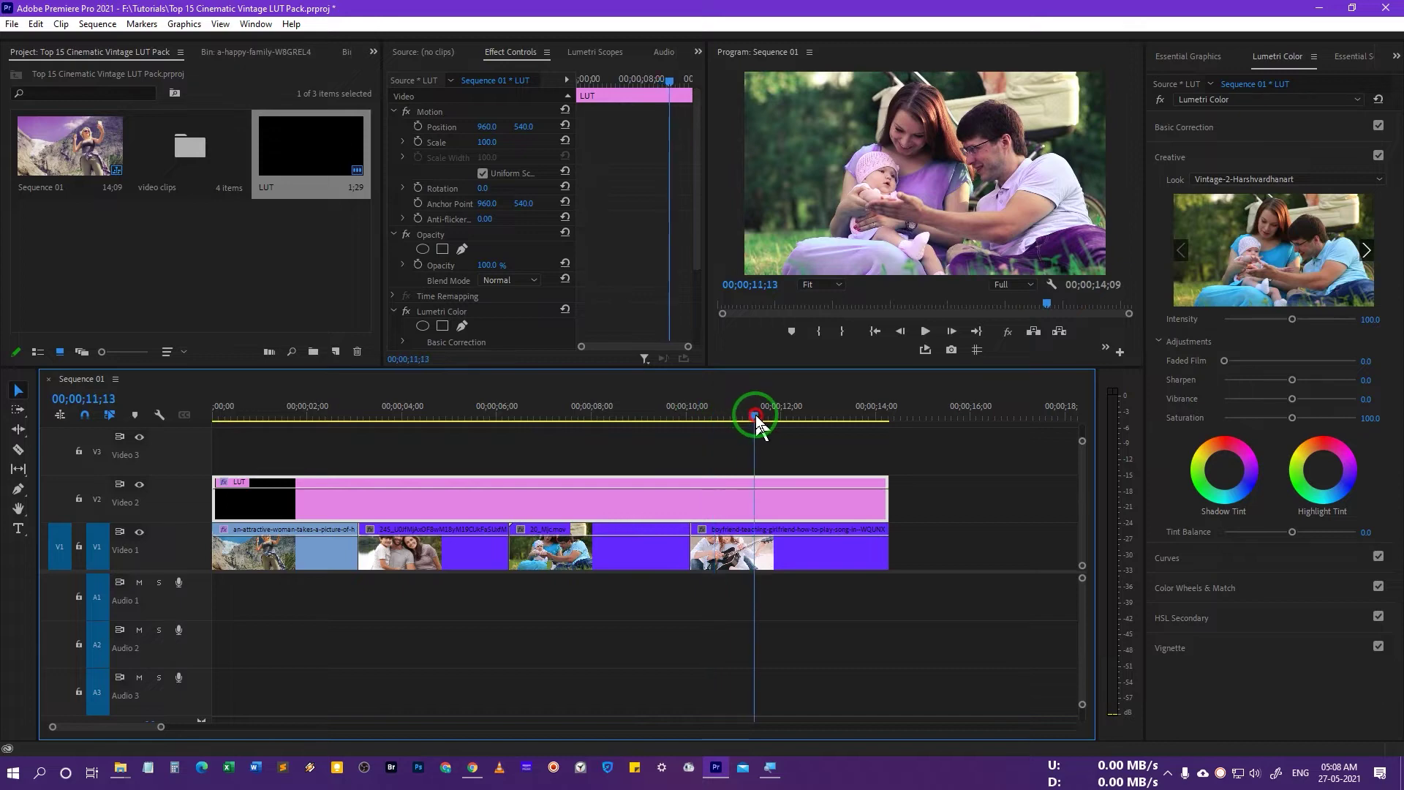
Step: Enlarge the Program monitor and compare the frame at 00;00;02;04 with Video 2's output off and on
drag(703, 330, 242, 311)
drag(470, 367, 512, 558)
drag(586, 595, 312, 595)
click(139, 620)
Step: Change the LUT layer's Creative look to Vintage-3-Harshvardhanart and scrub through the clips to 00;00;11;25
click(1248, 185)
click(1243, 191)
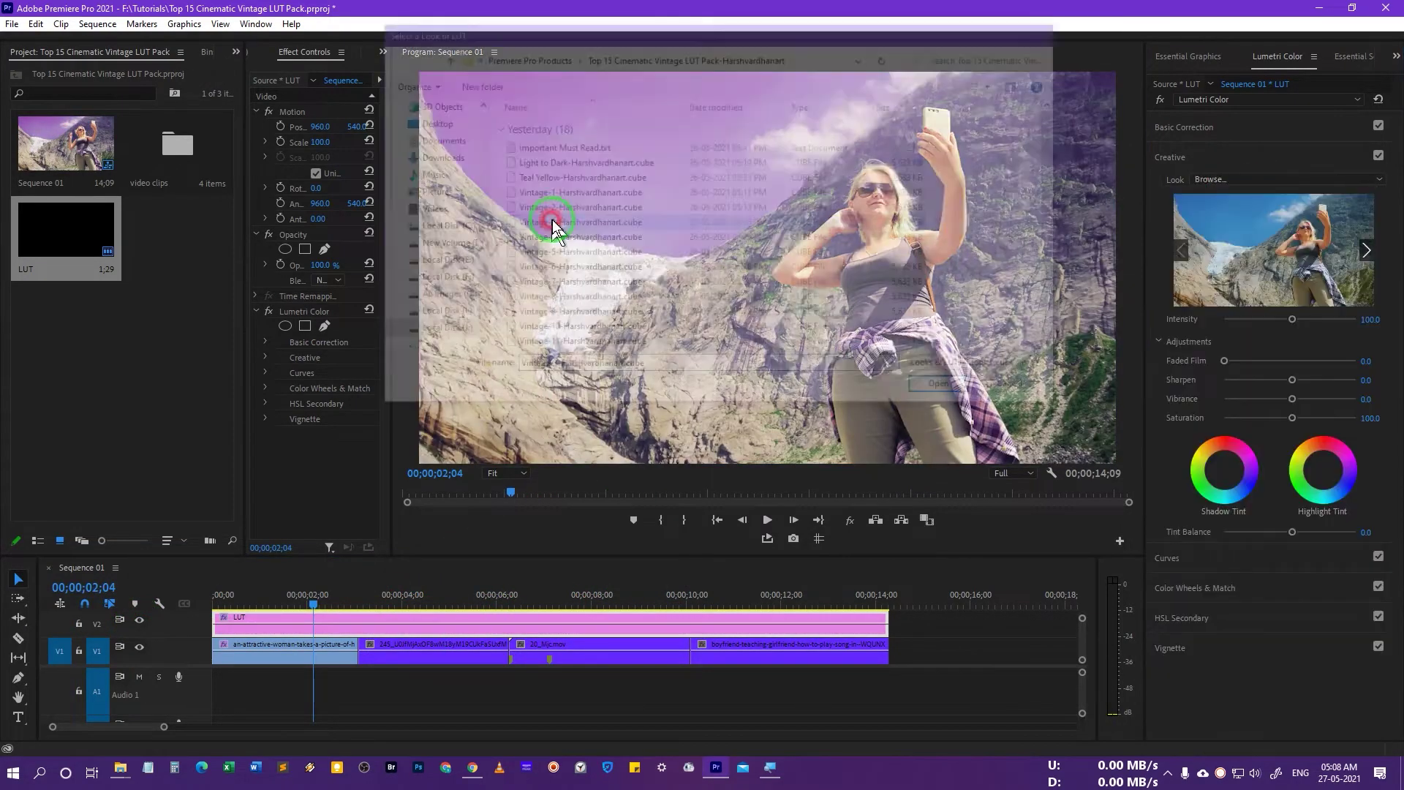
click(551, 226)
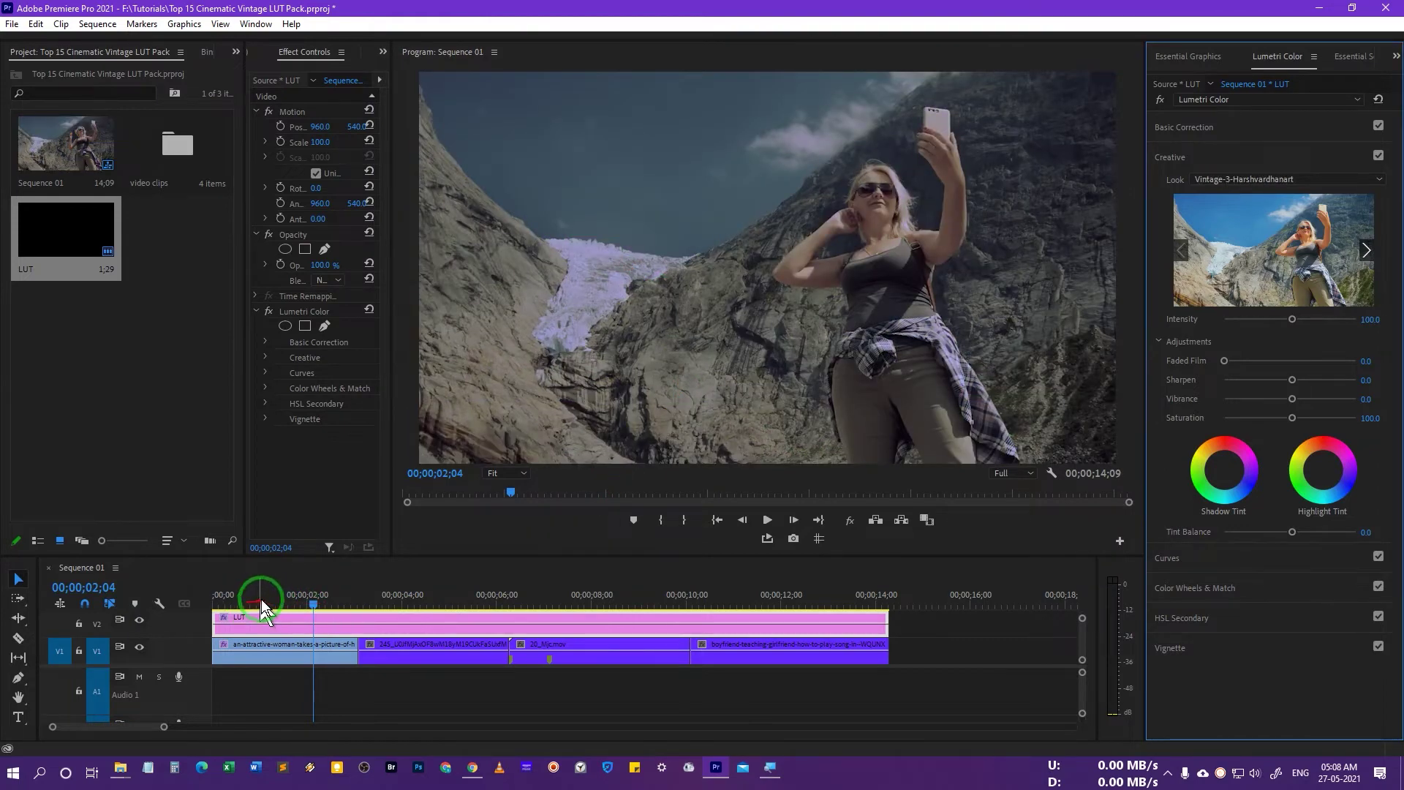
drag(261, 599, 780, 589)
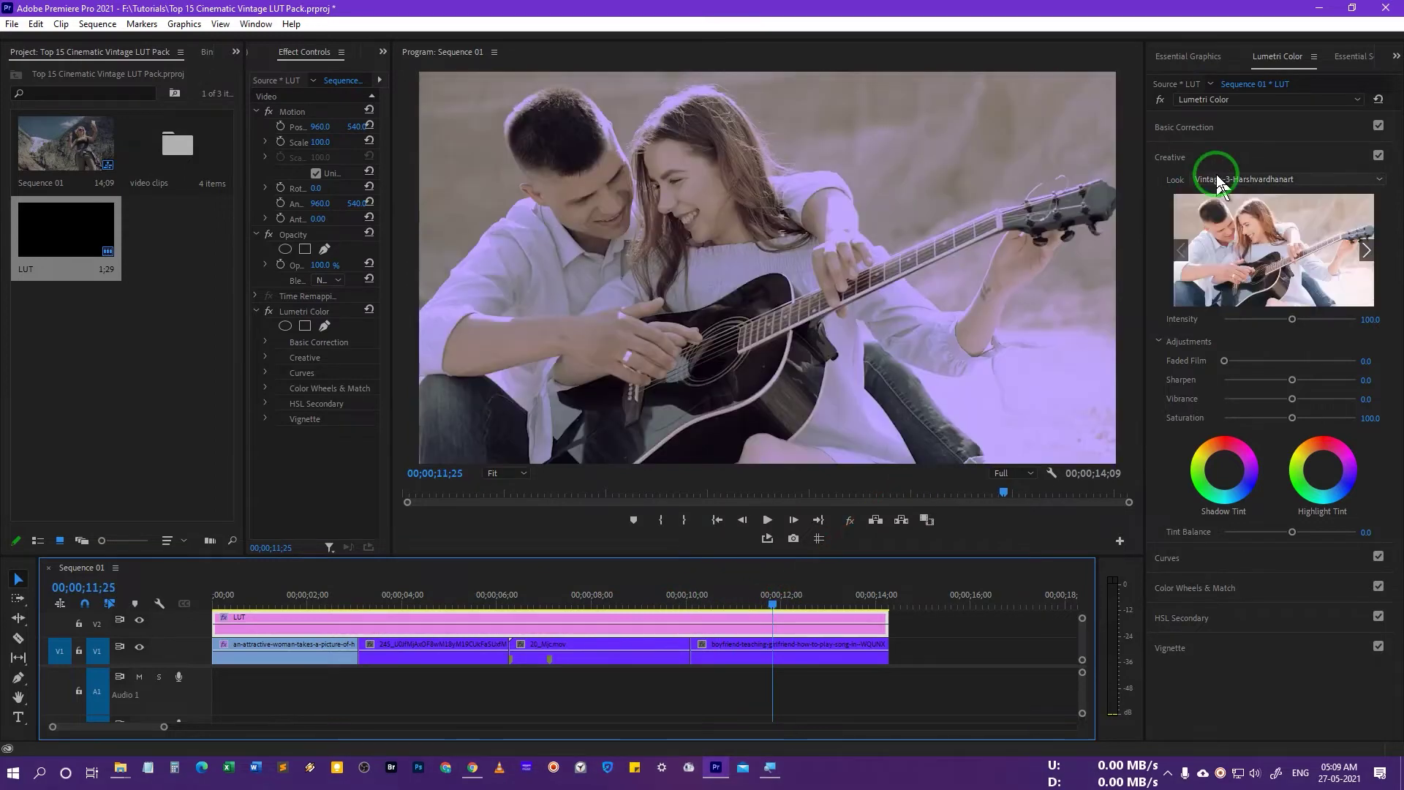
Step: Apply Vintage-4-Harshvardhanart as the LUT layer's Creative look, and turn off Video 2's output at 00;00;01;27 for comparison
scroll(1216, 179, down, 1)
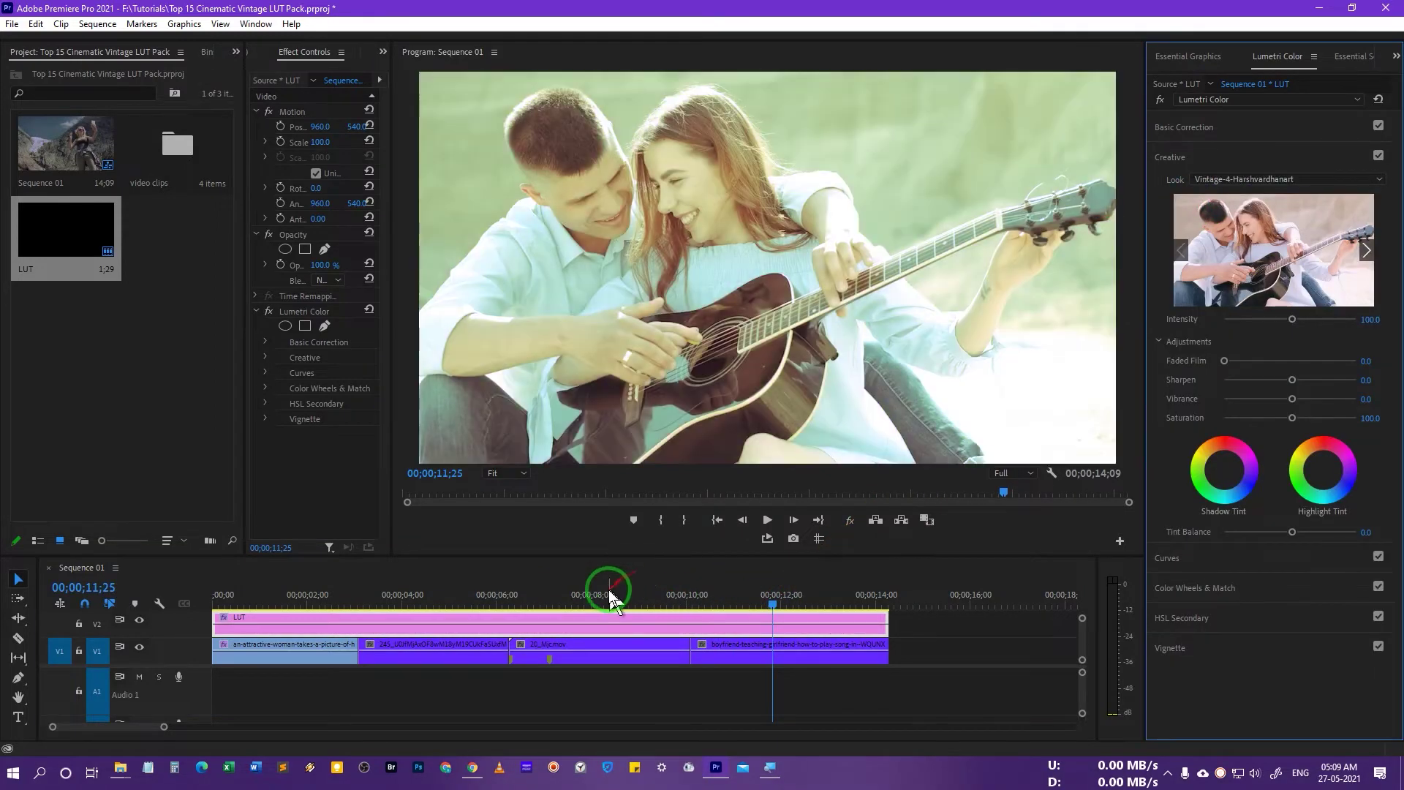
drag(608, 589, 303, 604)
click(138, 620)
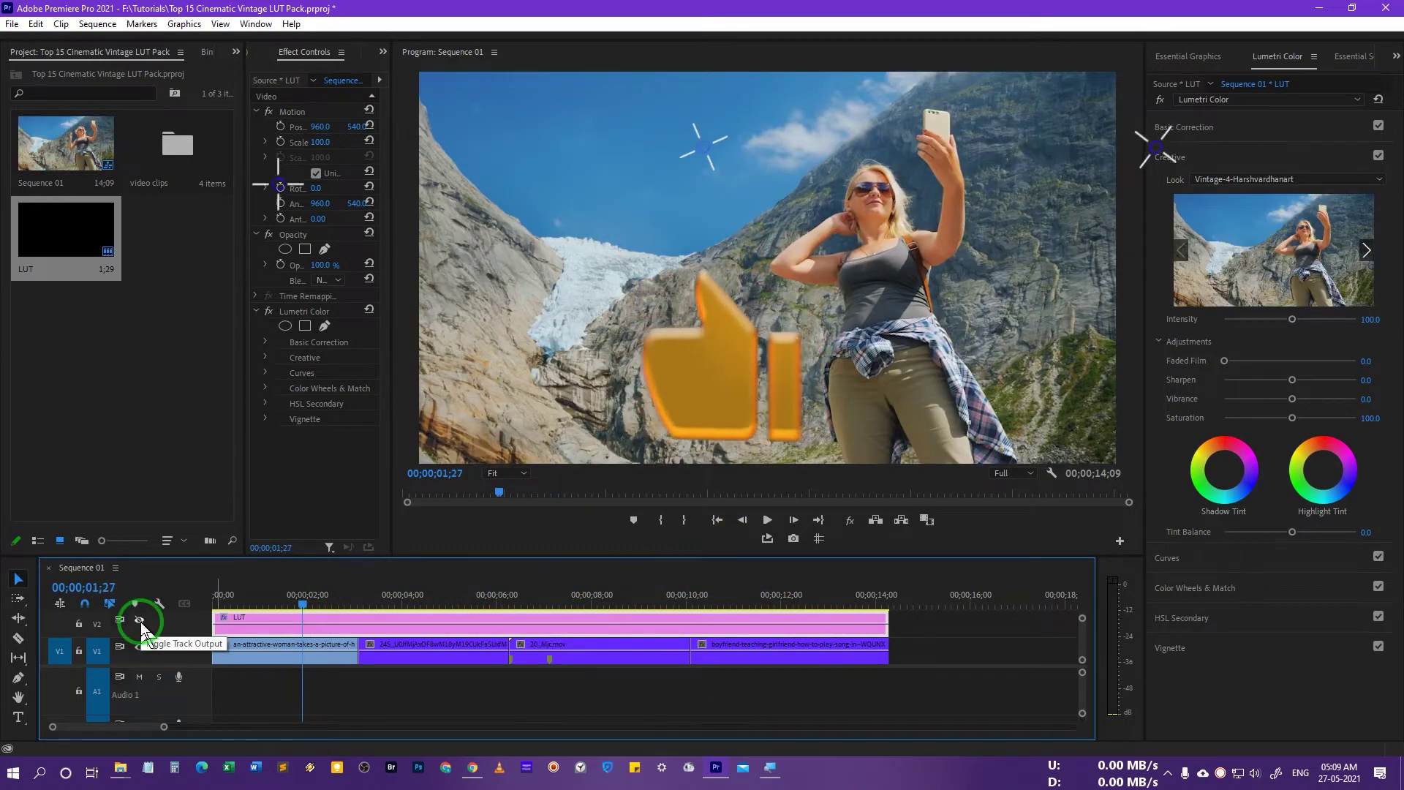
Step: Turn Video 2's output back on and scrub through the clips to 00;00;11;10
click(140, 621)
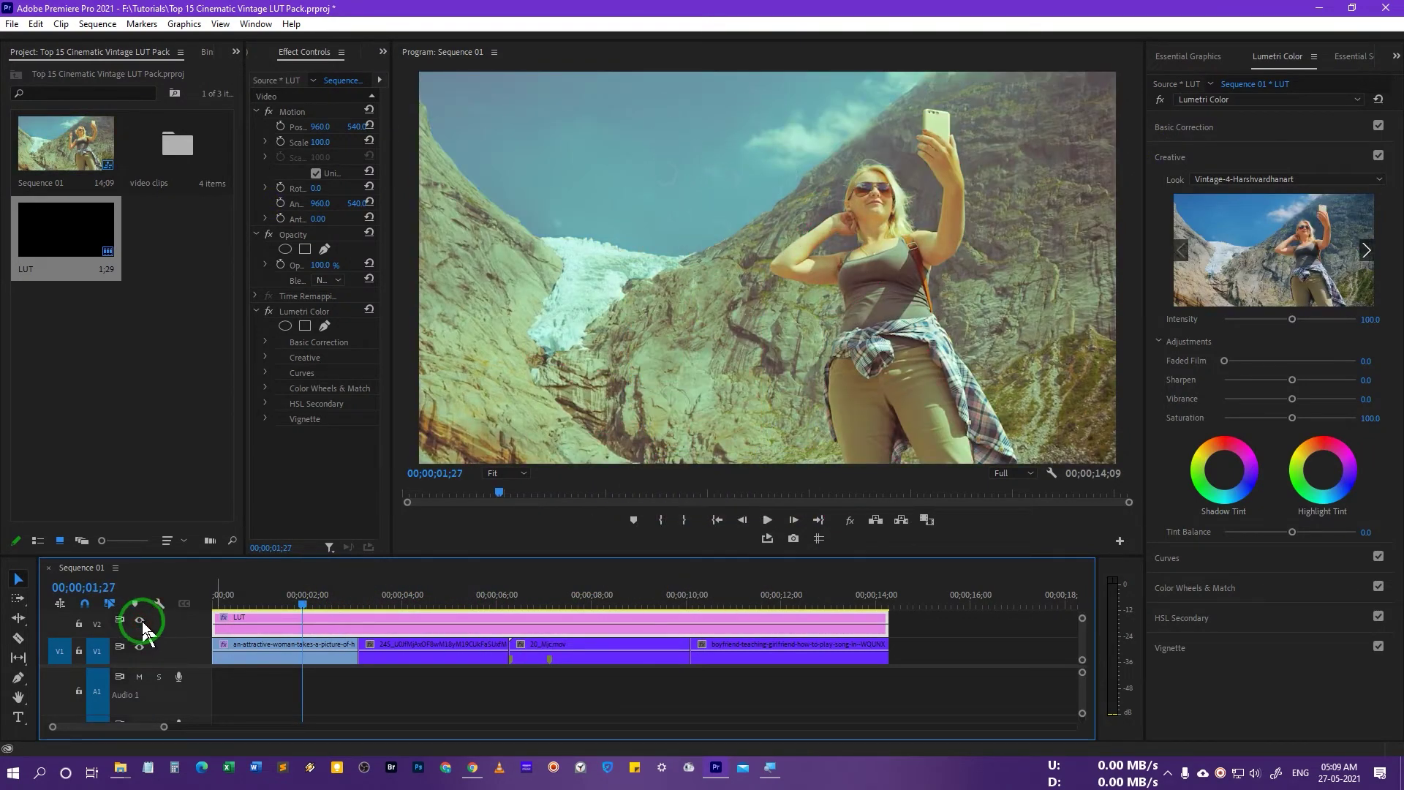
drag(488, 607, 749, 604)
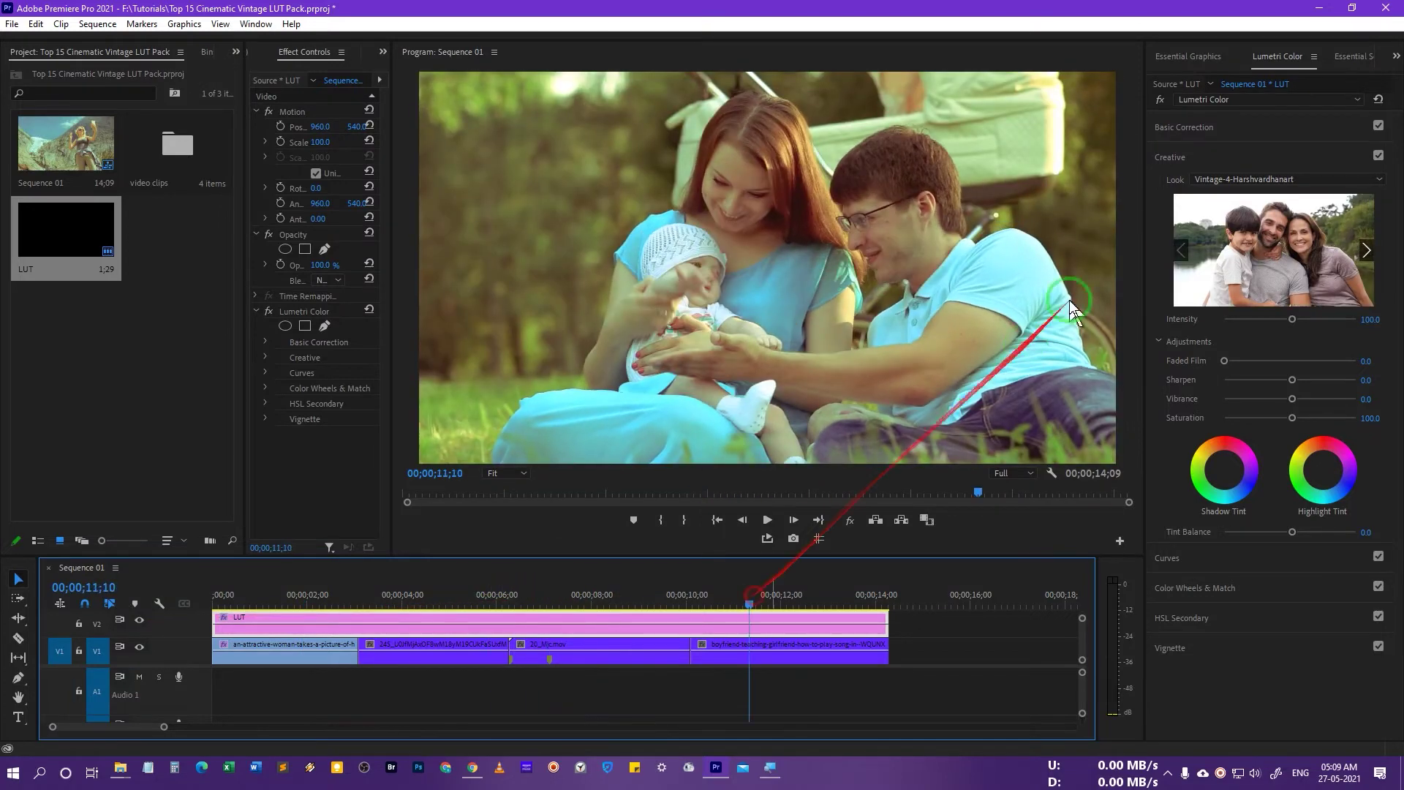
Step: Change the LUT layer's Creative look to Vintage-15-Harshvardhanart and scrub back through the clips to 00;00;02;02
click(1218, 192)
click(1220, 183)
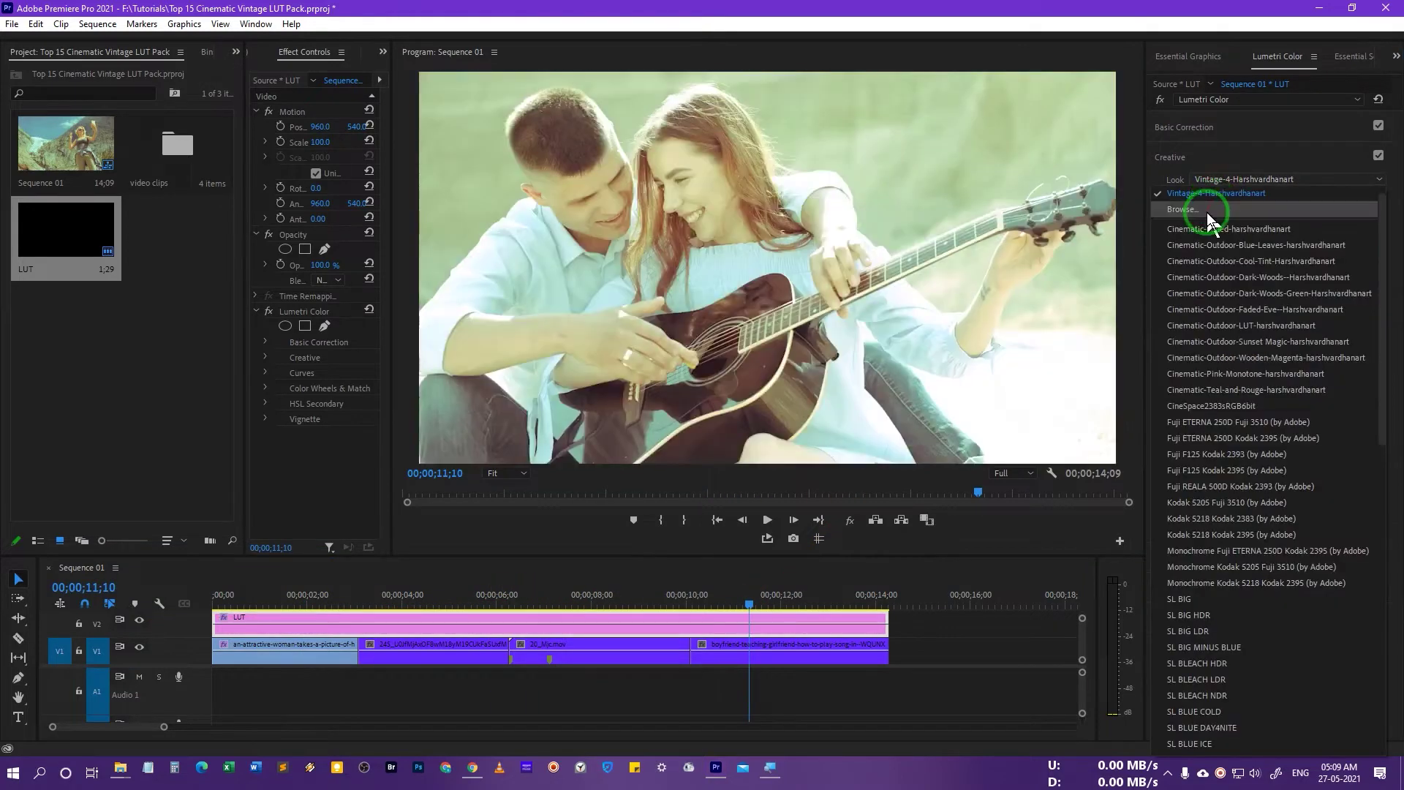
click(1228, 196)
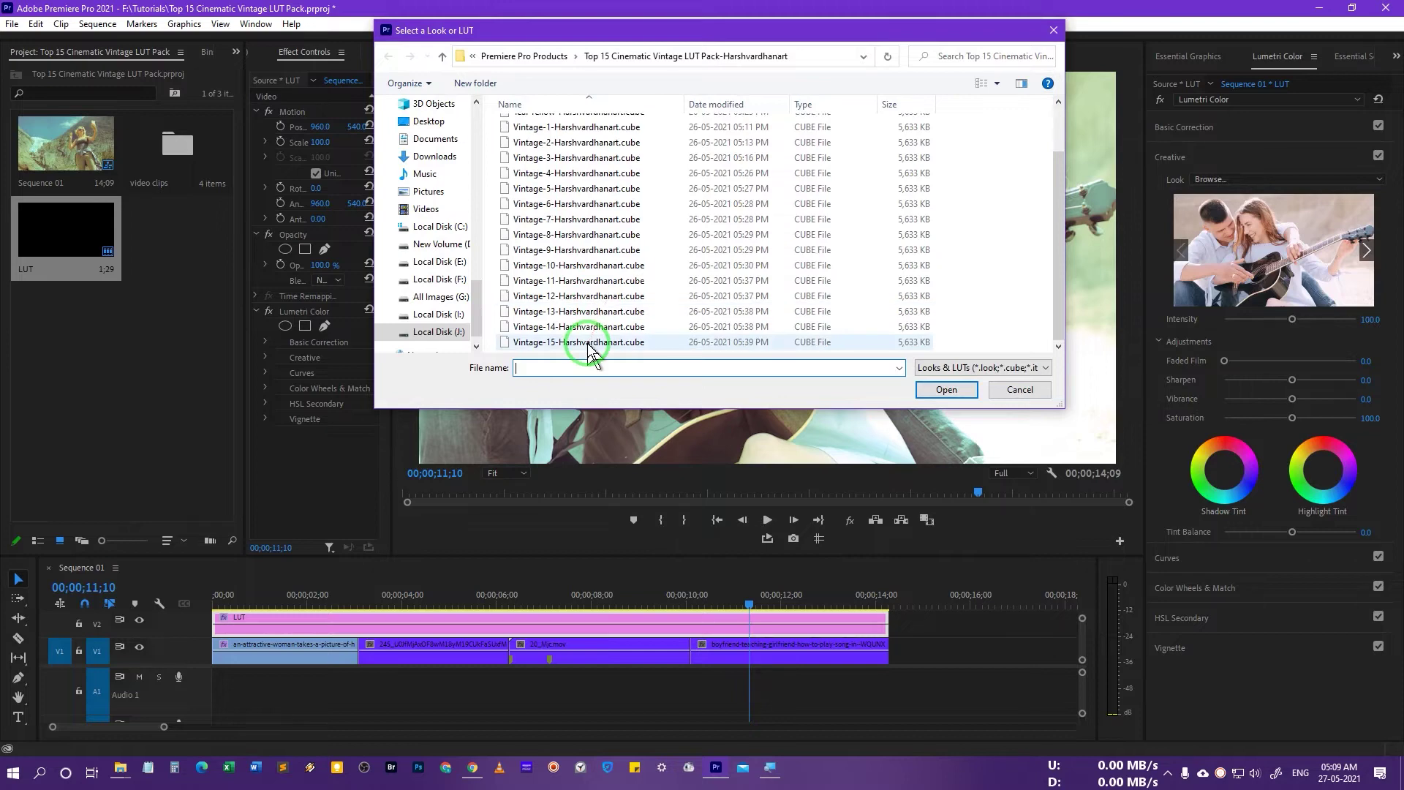
double_click(585, 345)
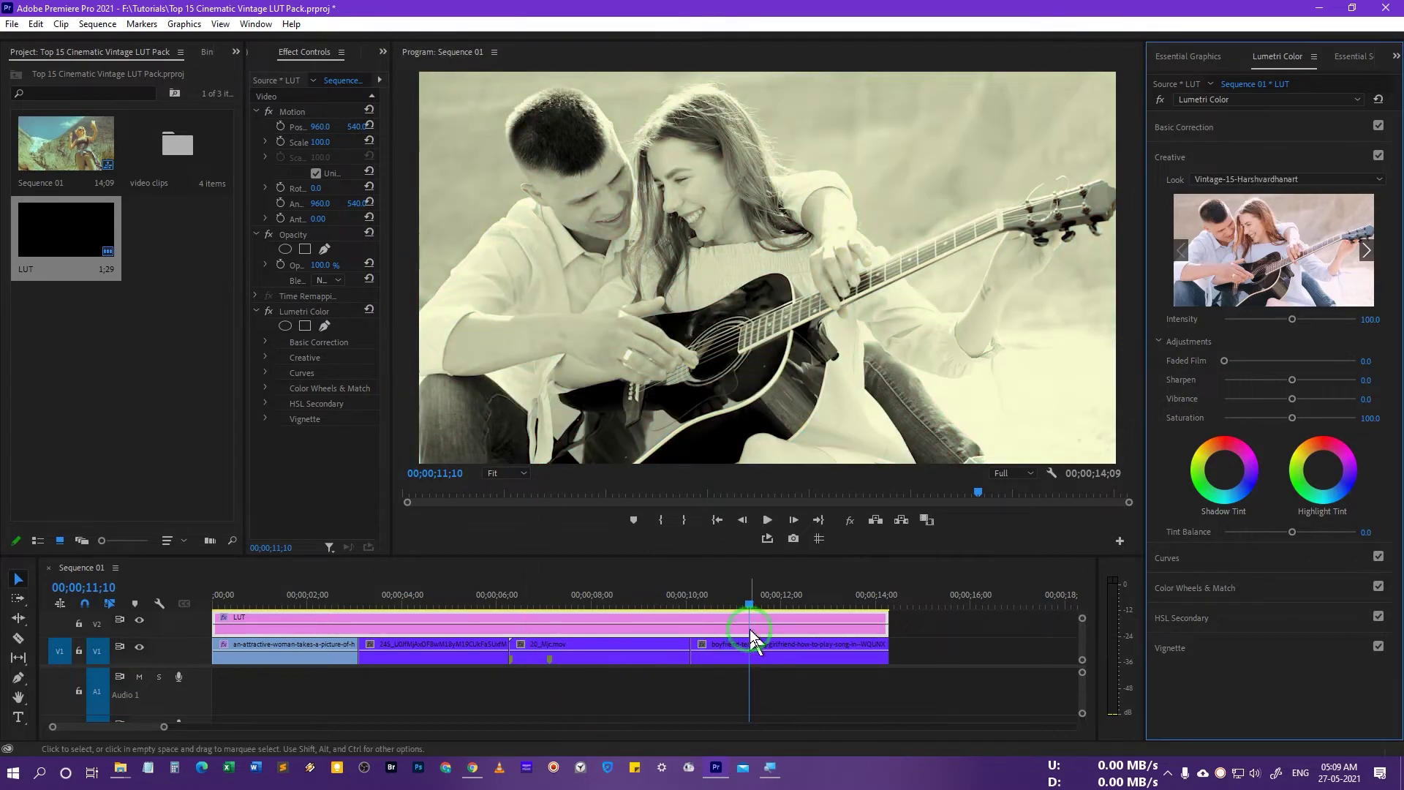
drag(738, 601, 312, 625)
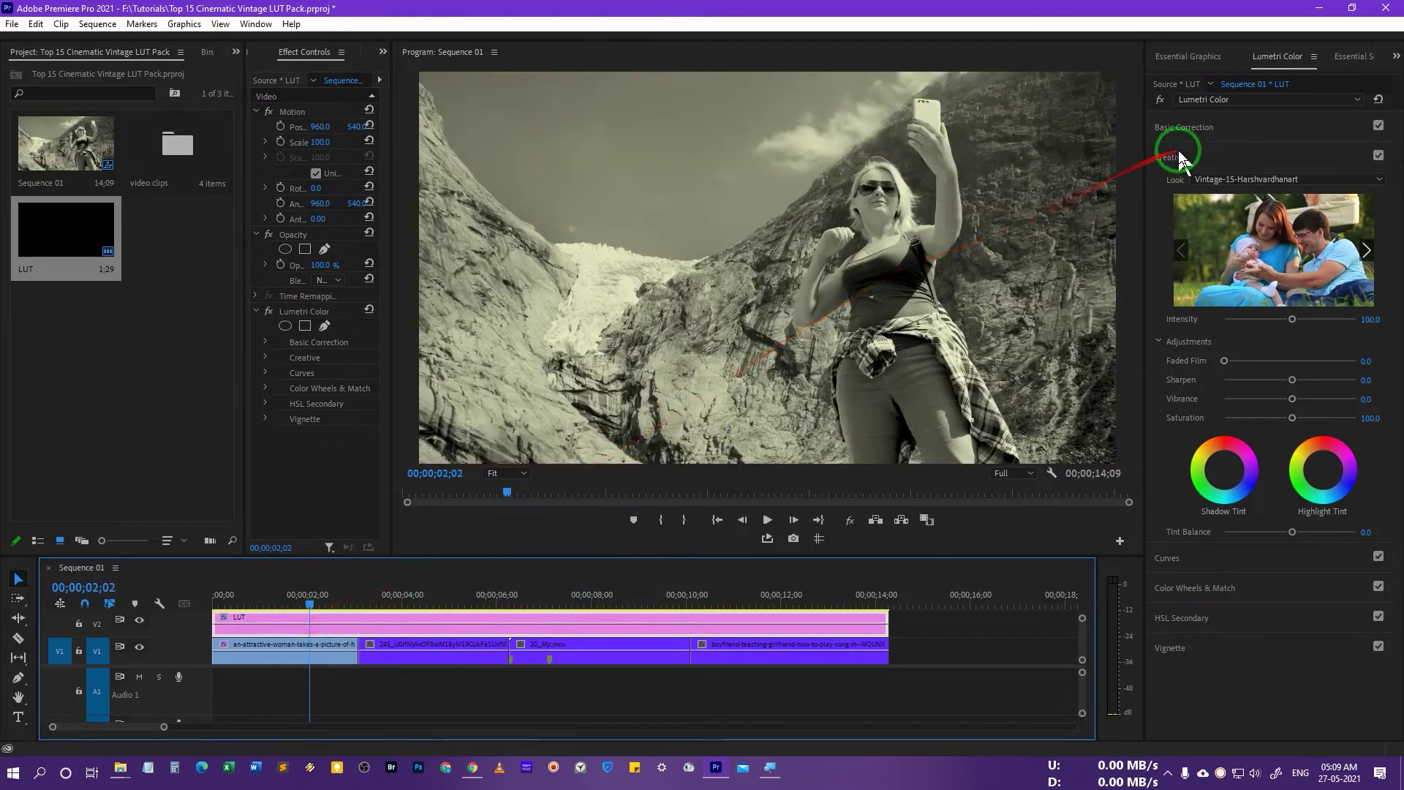
Step: Load Vintage-14-Harshvardhanart as the LUT layer's Creative look and scrub forward to 00;00;08;09
click(1222, 180)
click(1185, 210)
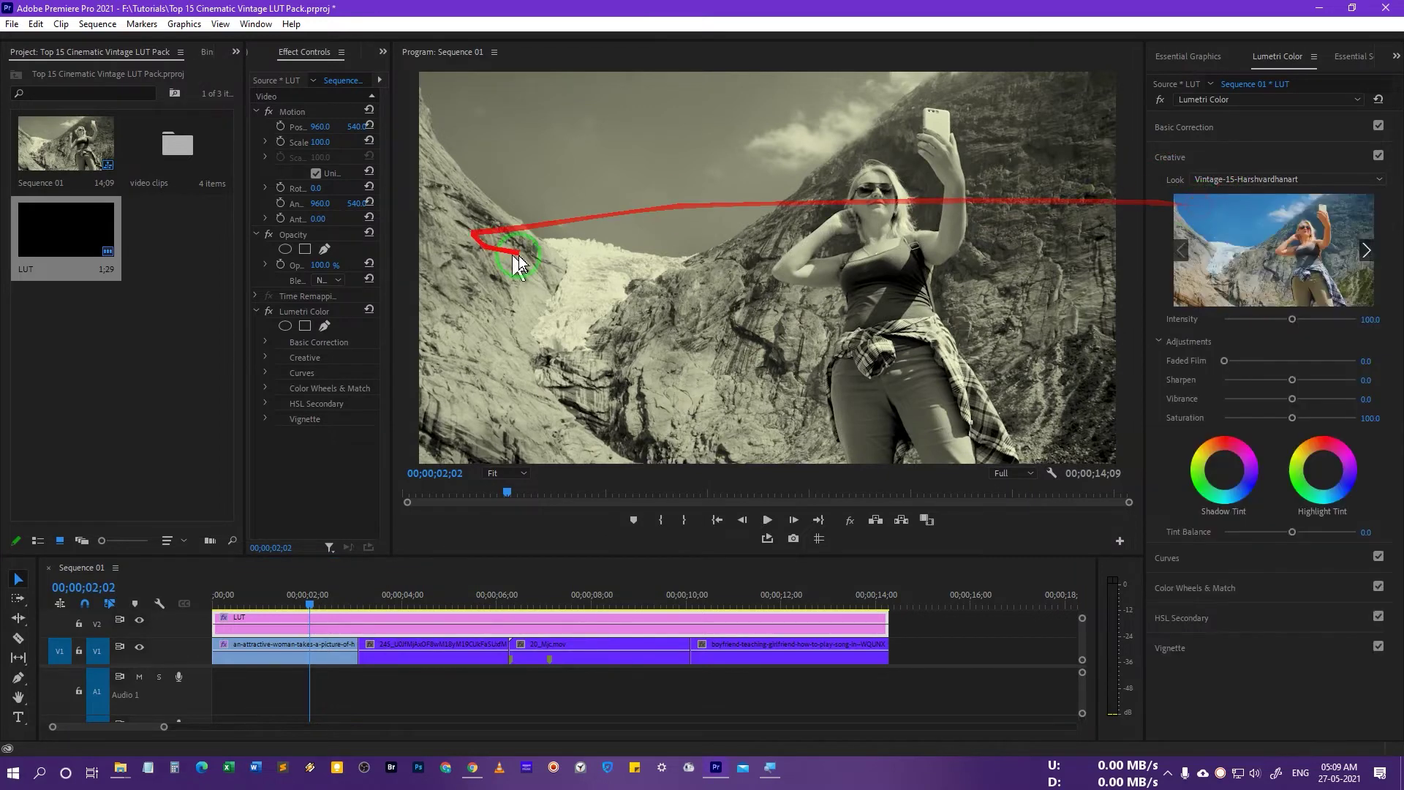
double_click(577, 326)
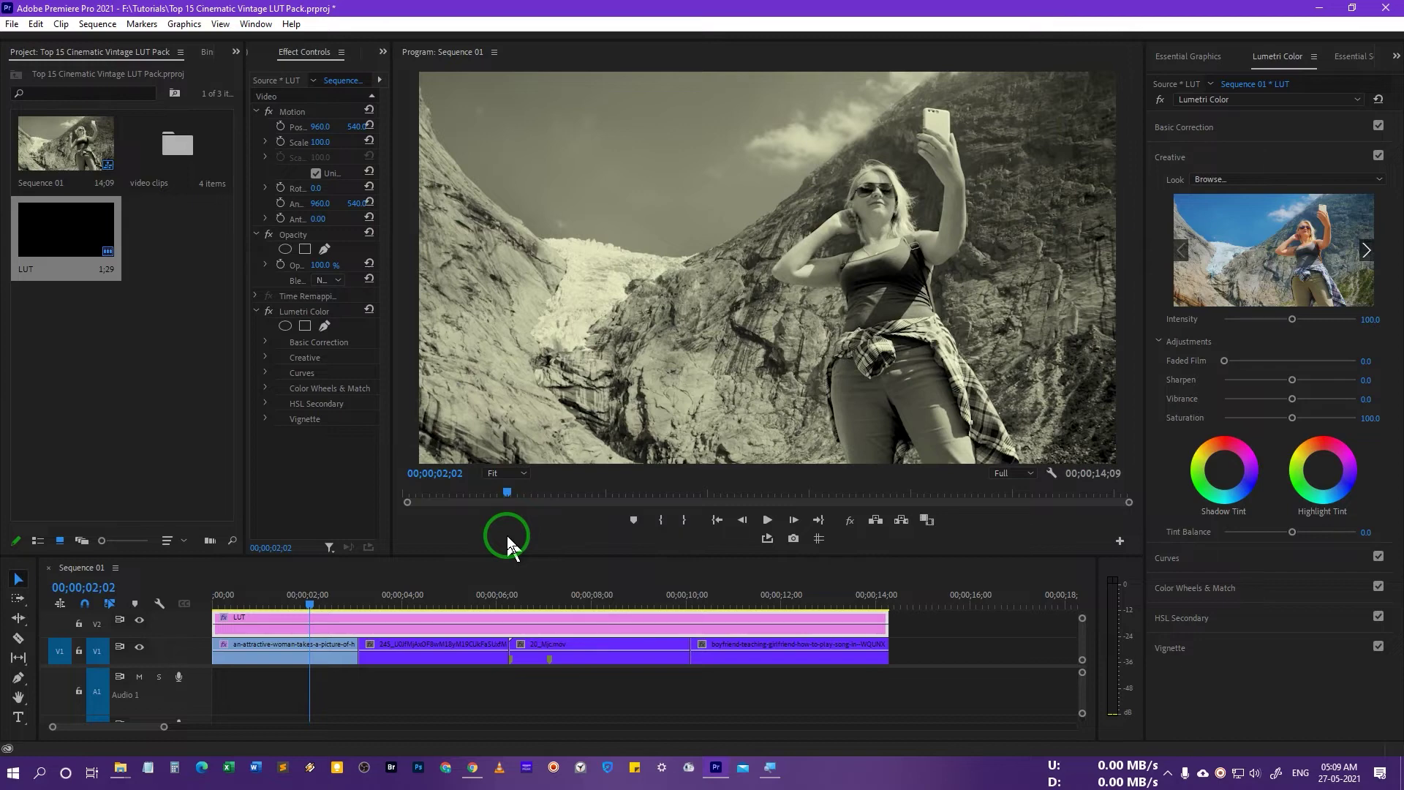
drag(304, 604, 605, 599)
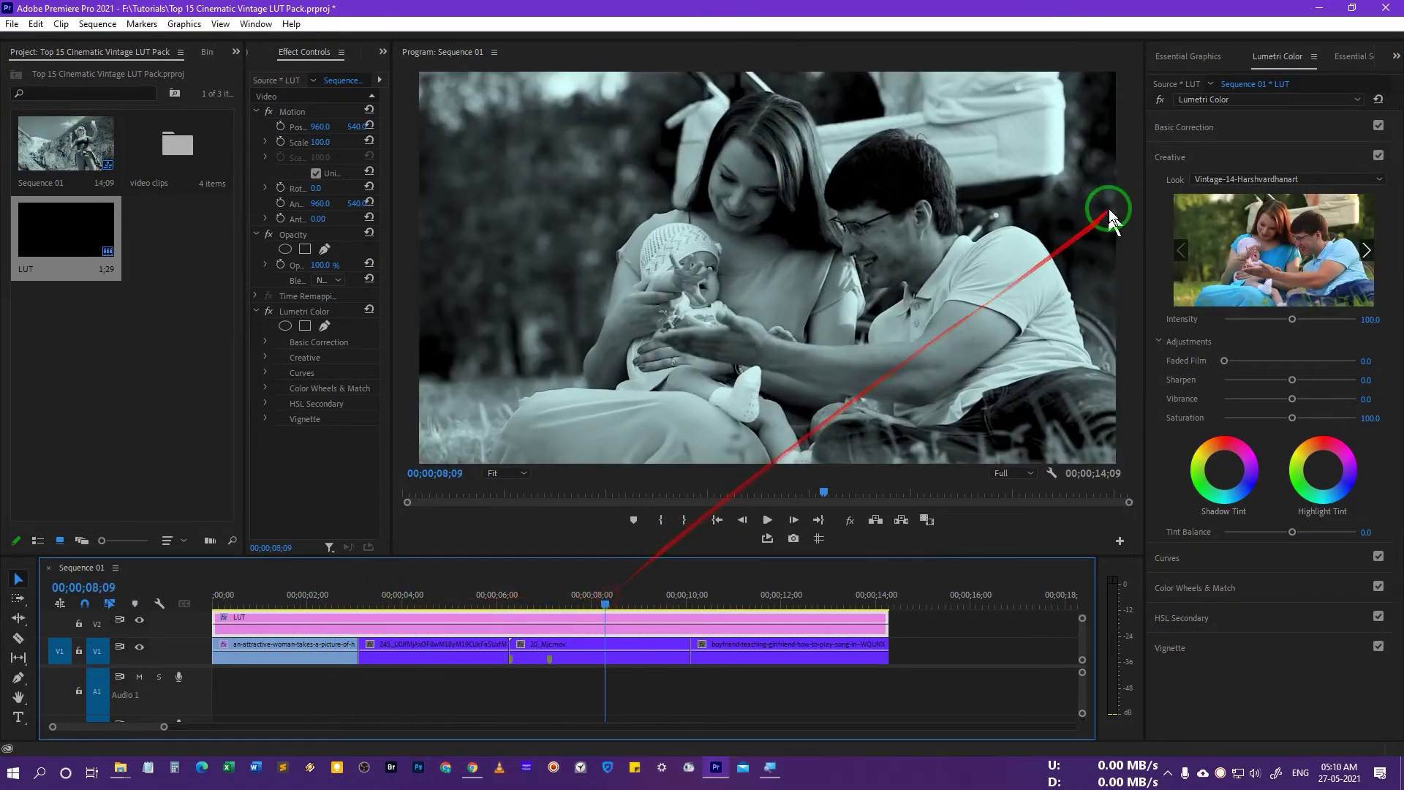
Step: Change the LUT layer's Creative look to Vintage-13-Harshvardhanart and scrub through the clips to 00;00;02;18
click(1191, 180)
click(1200, 211)
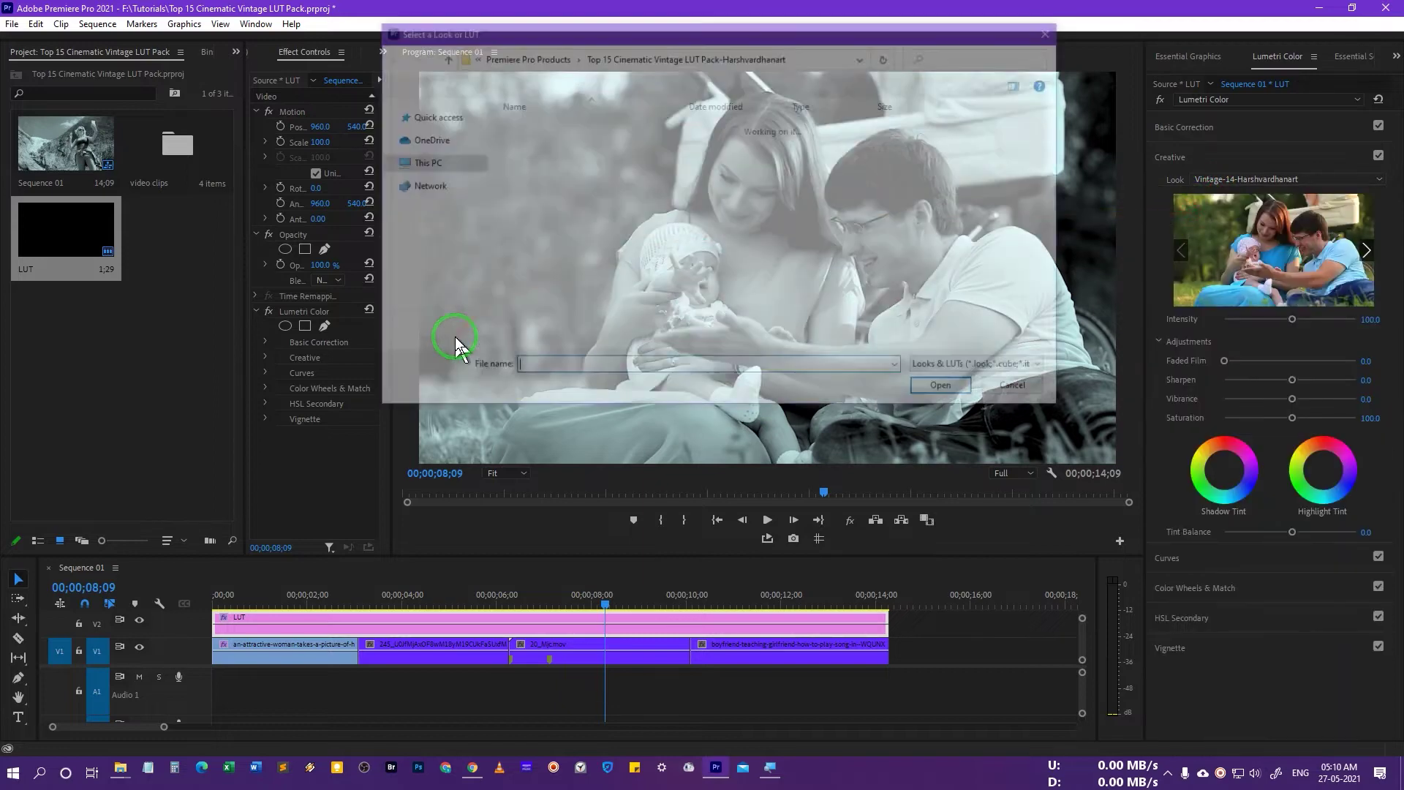
double_click(578, 310)
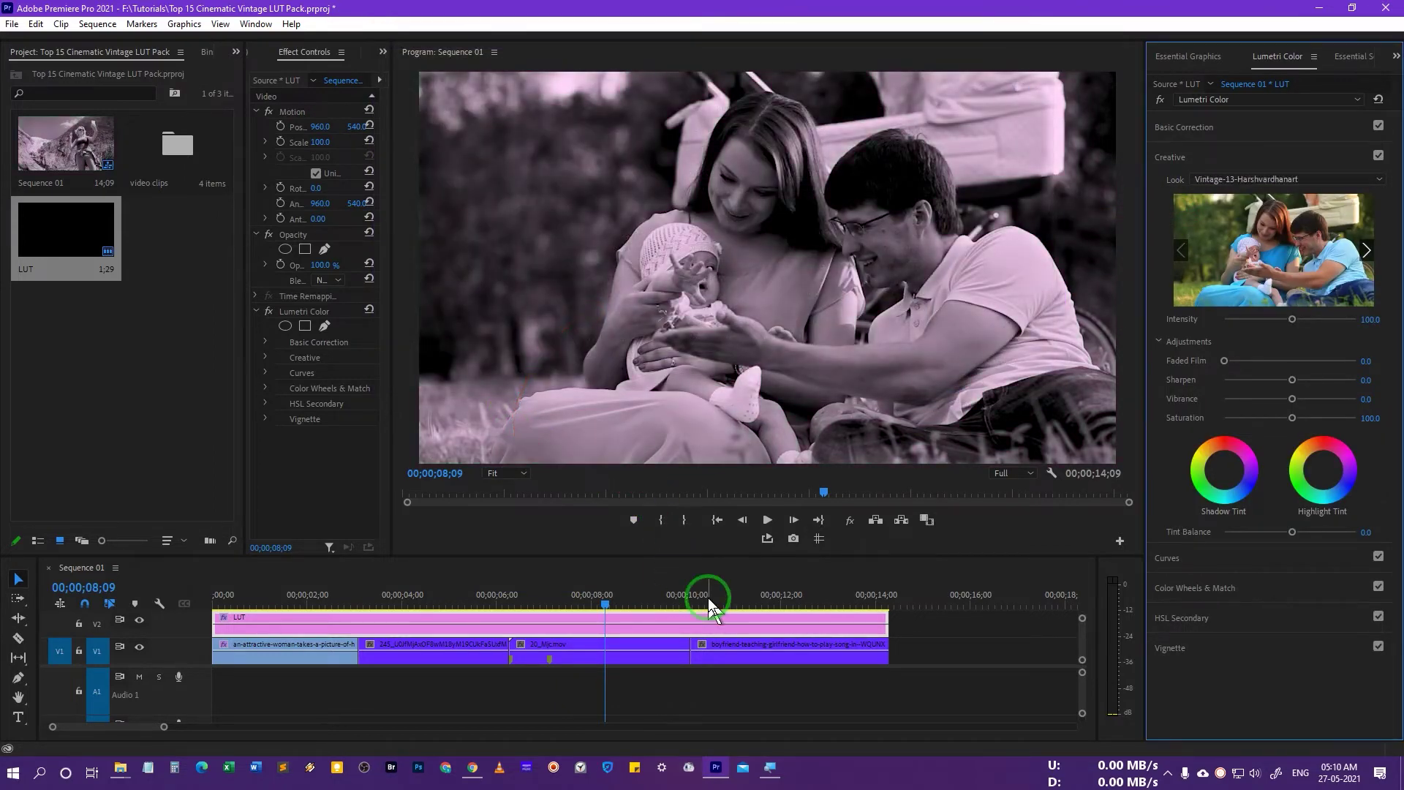
drag(709, 605, 334, 589)
Step: Apply Vintage-12-Harshvardhanart as the LUT layer's Creative look and scrub through the clips, ending at 00;00;03;15
click(1213, 183)
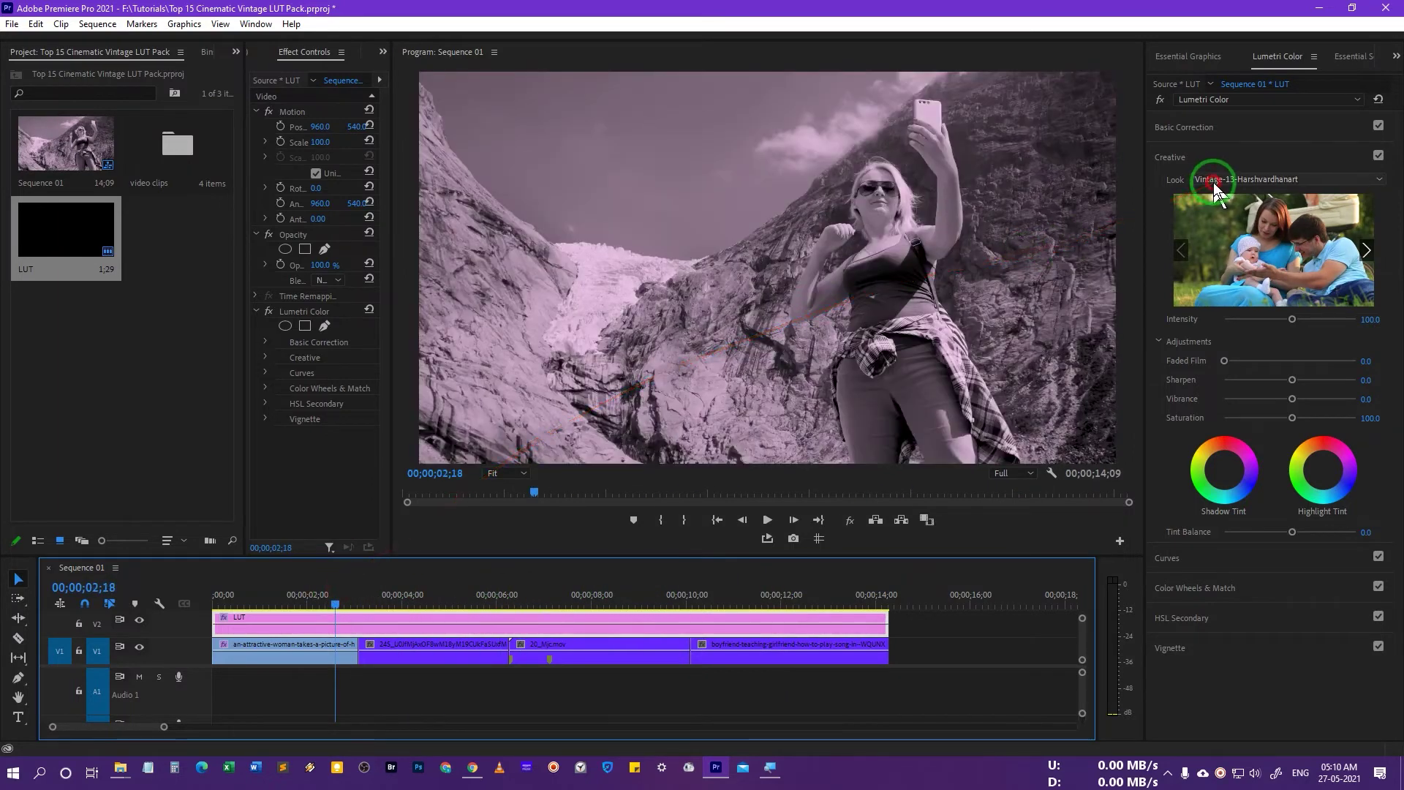
click(1202, 189)
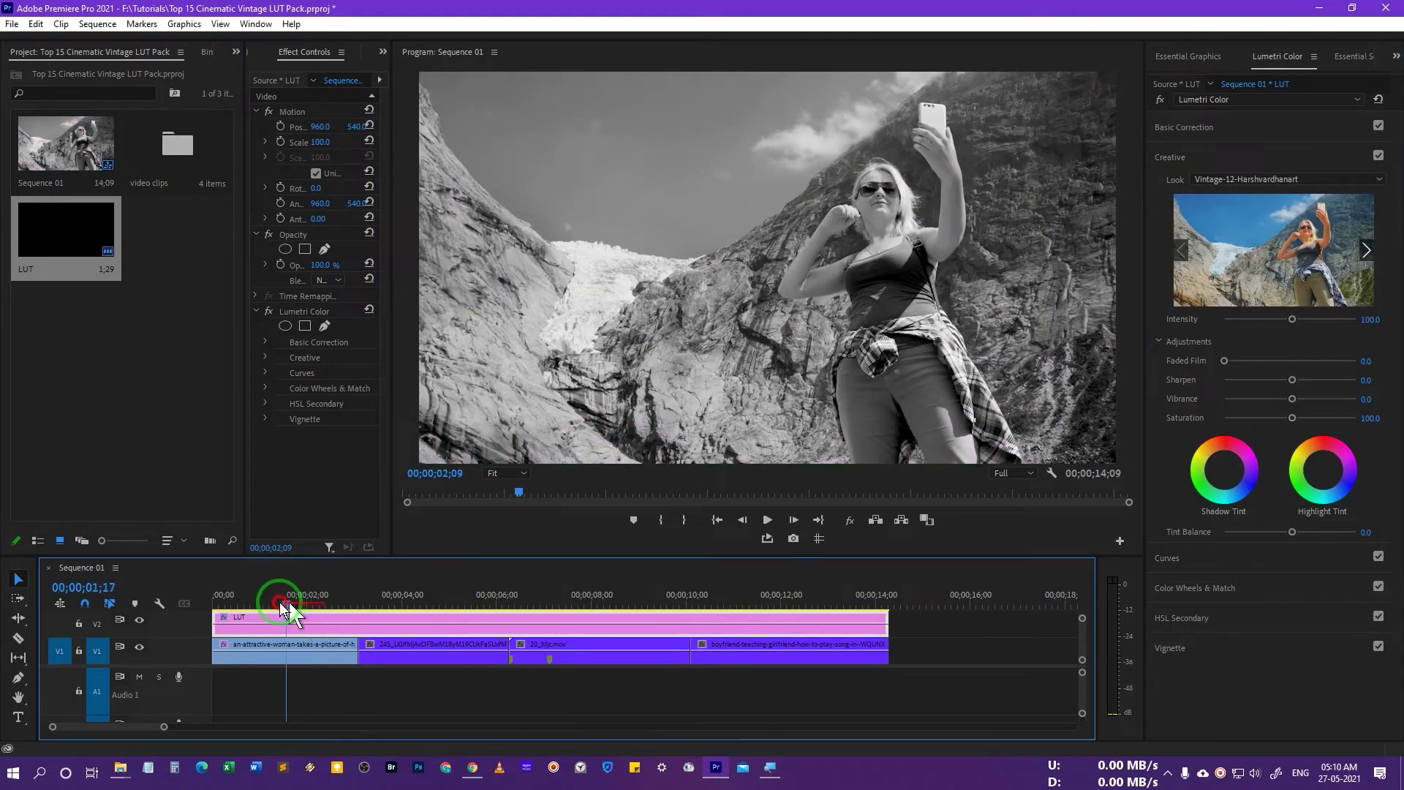
drag(279, 603, 823, 586)
click(976, 622)
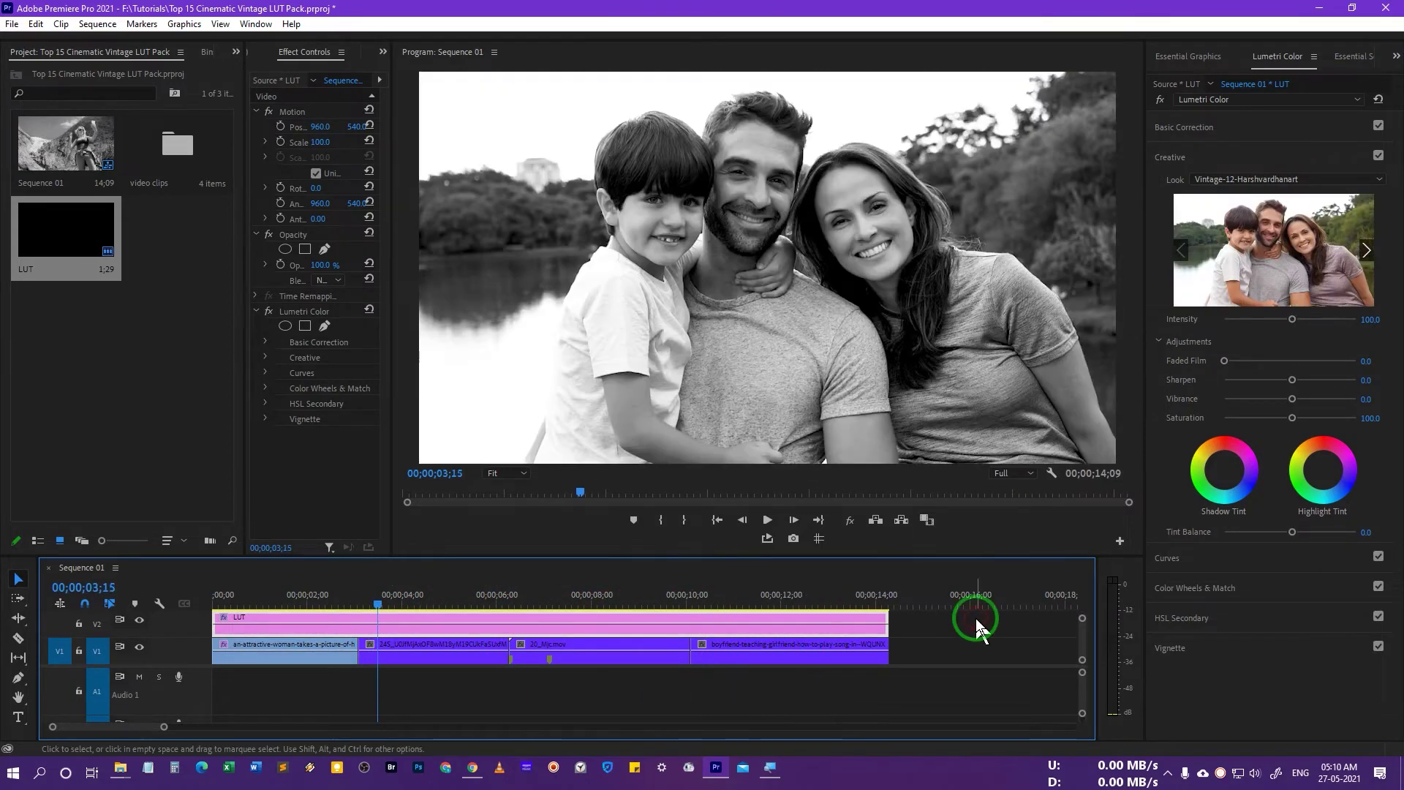